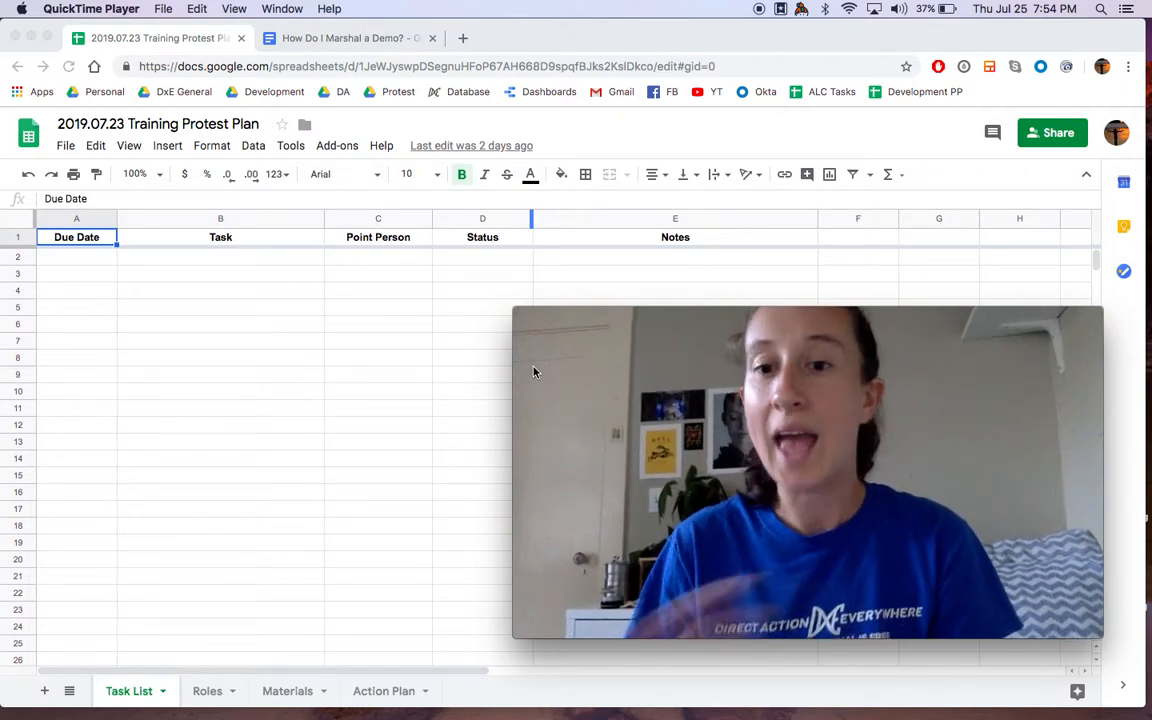
pyautogui.moveTo(534, 372)
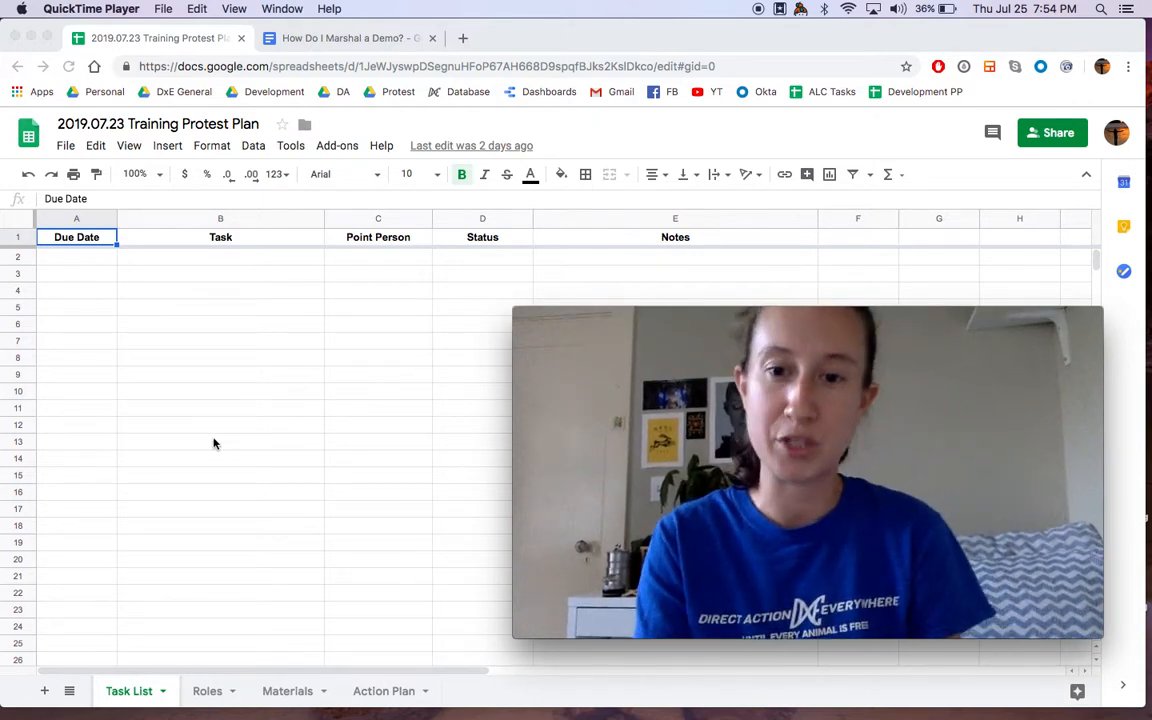
pyautogui.press('super+q')
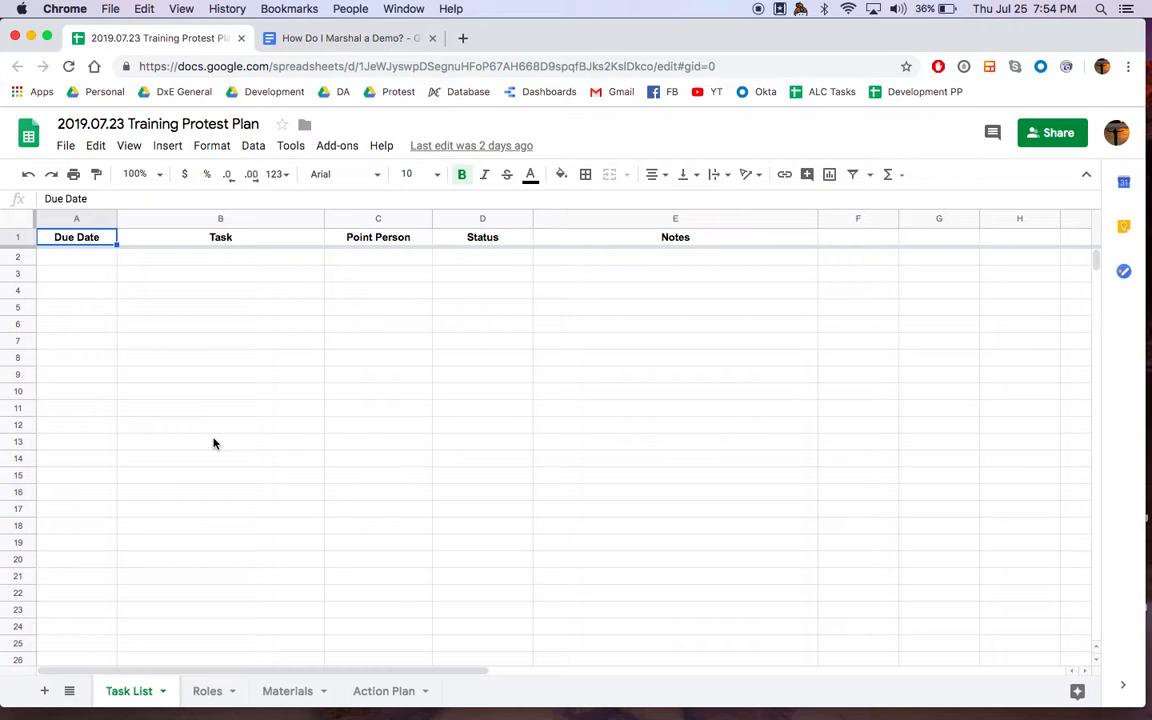
# Enter the tasks "Make an event page", "Assign speakers" and "Get materials together" in cells B2 to B4 of the Task List sheet
pyautogui.click(166, 260)
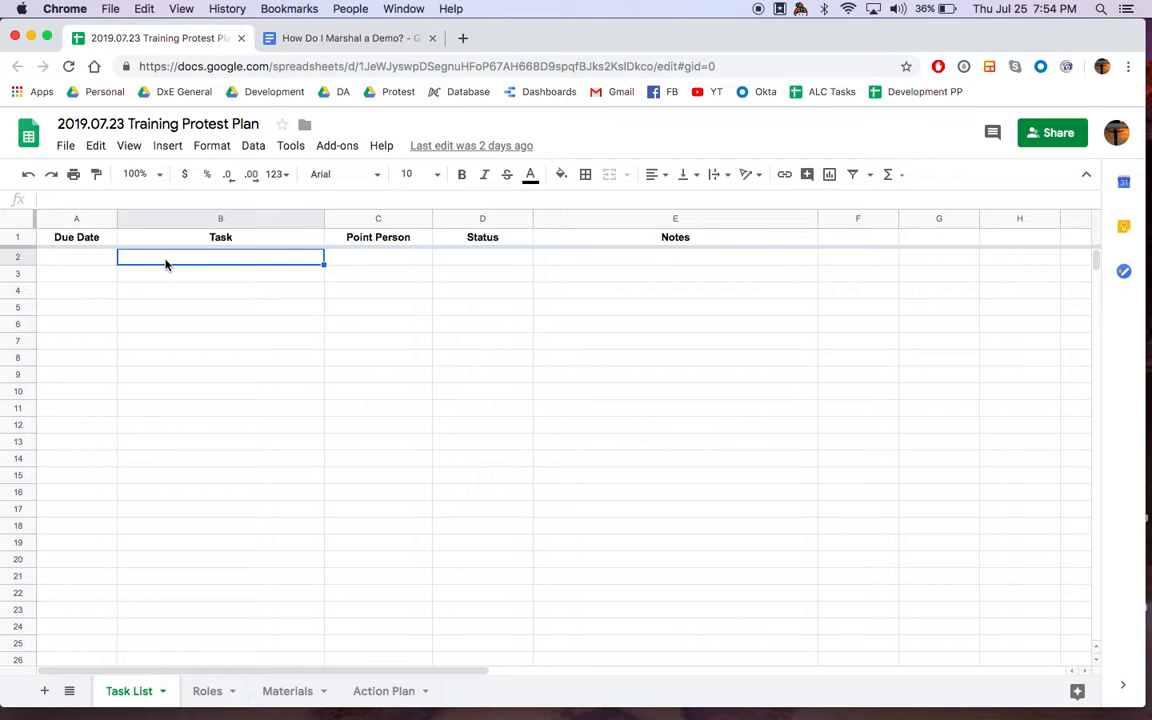
pyautogui.write('Make an event page')
pyautogui.click(175, 273)
pyautogui.write('Assign speakers')
pyautogui.click(169, 296)
pyautogui.write('Get materials together')
# Add the tasks "Determine if we're livestream it" in B5 and "Remind everyone to come on time" in B6
pyautogui.click(171, 317)
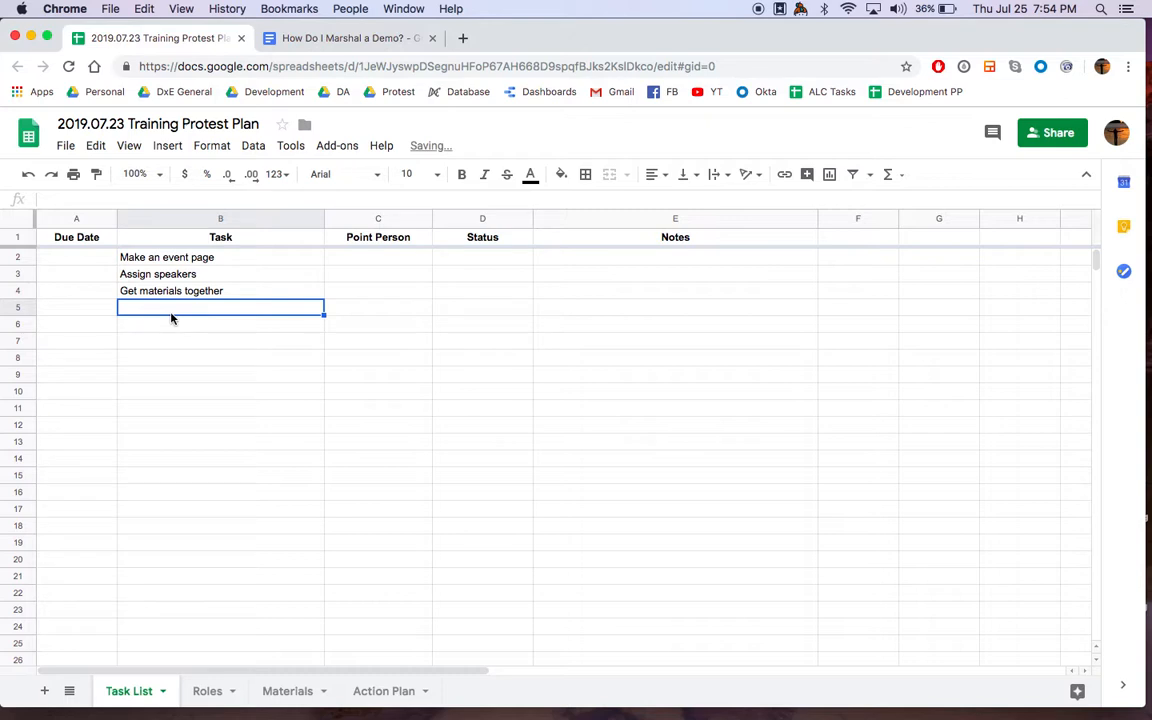
pyautogui.write('Determine ')
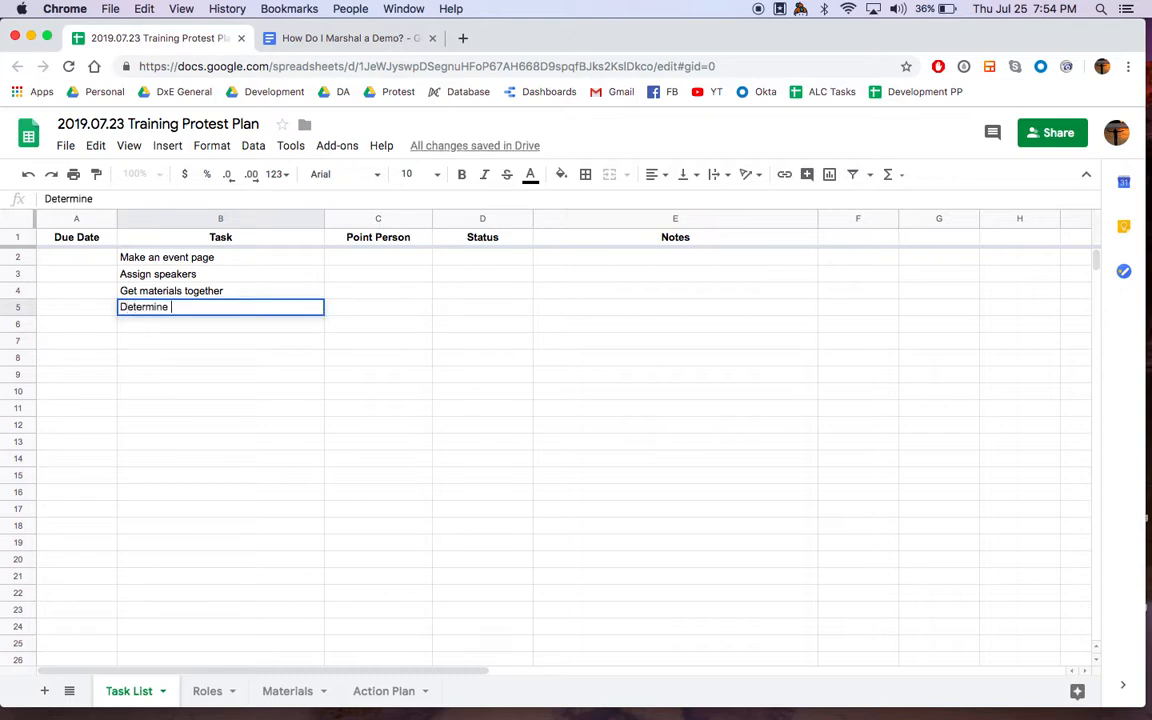
pyautogui.write("if we're livestream it")
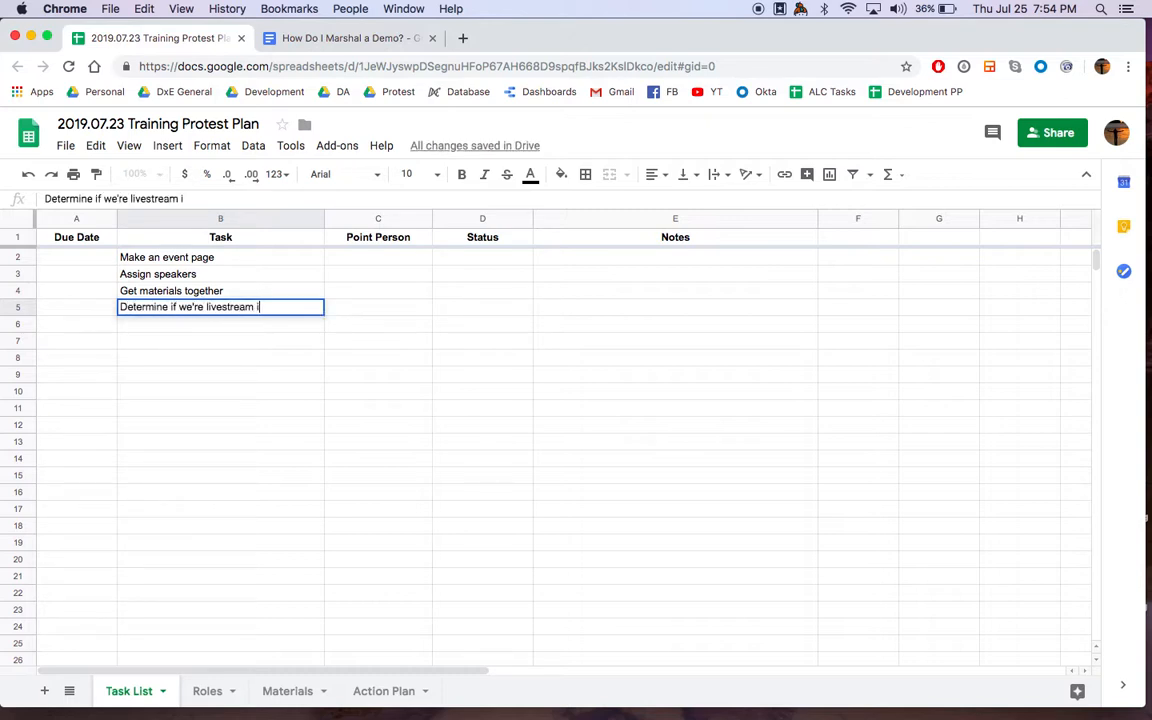
pyautogui.click(152, 326)
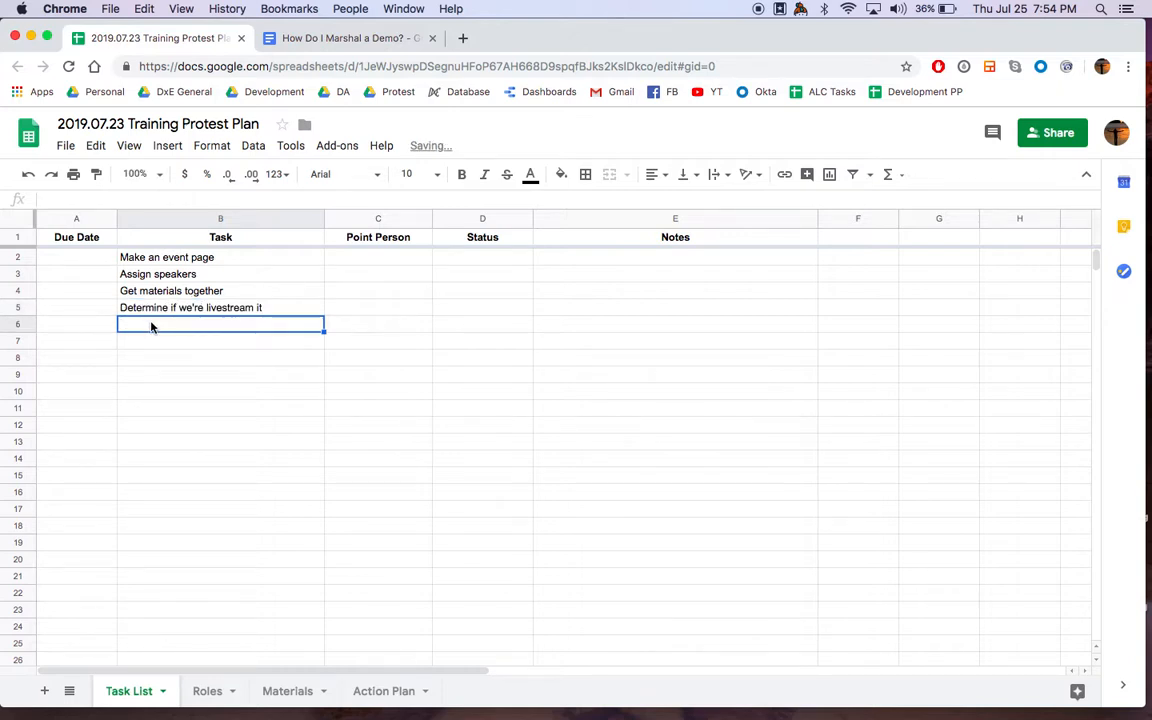
pyautogui.write('Remind everyone t')
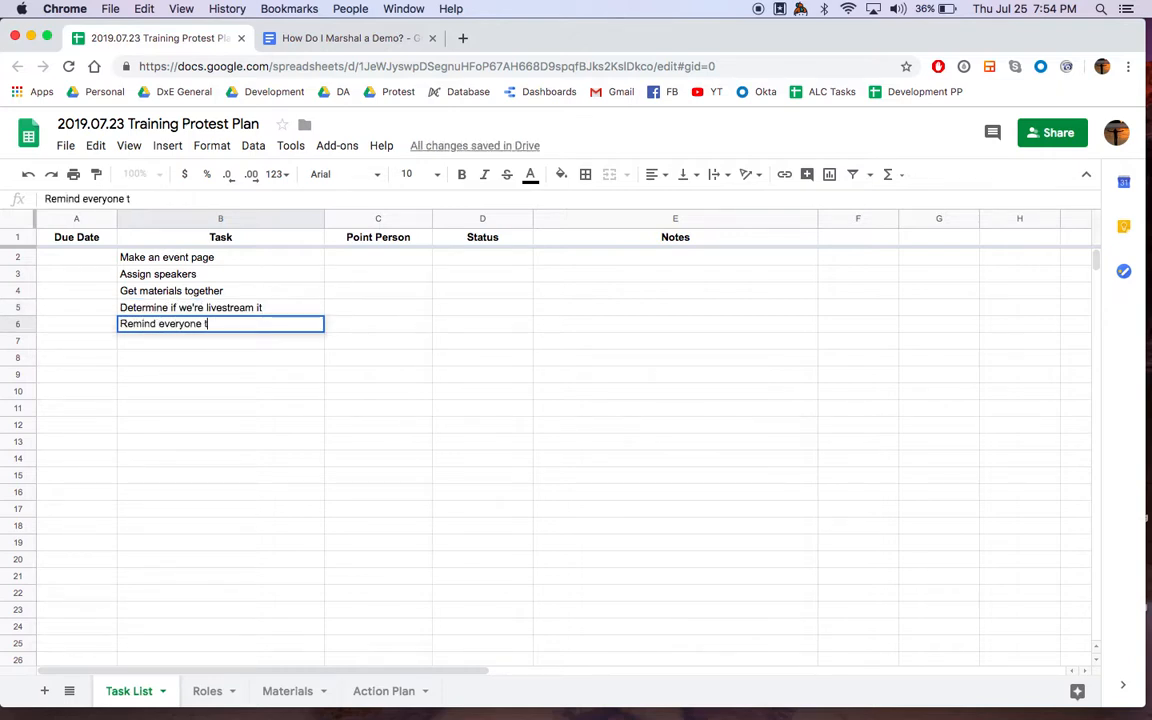
pyautogui.write('o come on time')
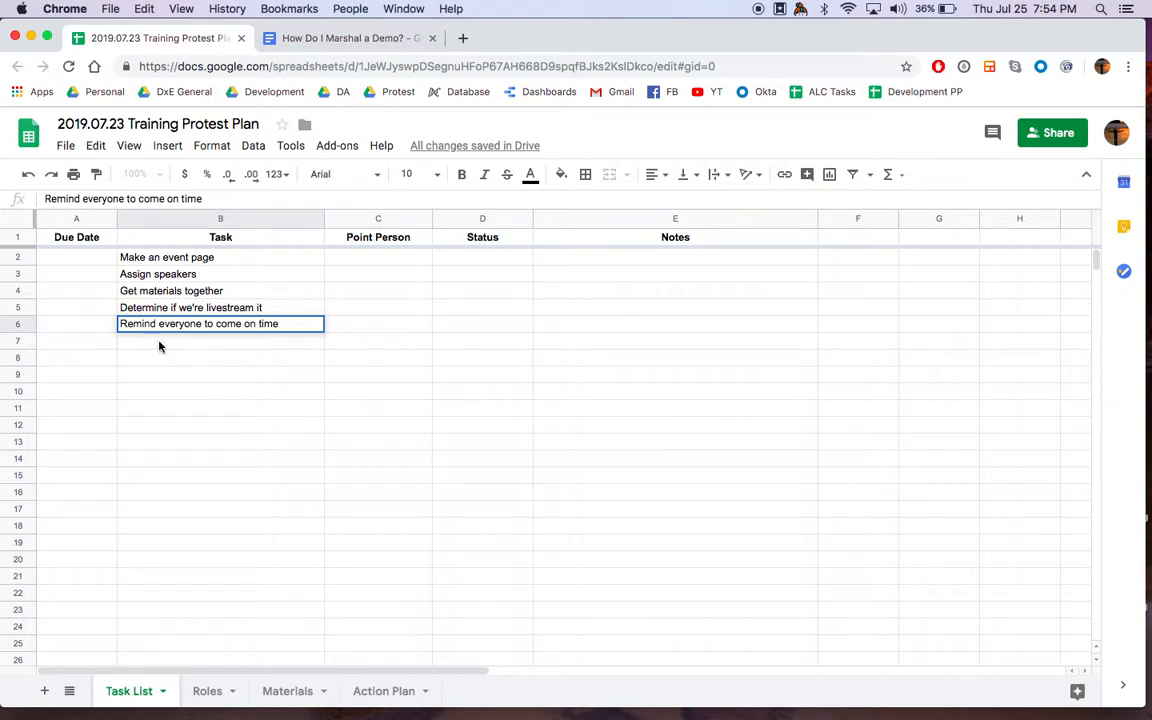
# Add the task "Determine what the action plan is" in cell B7
pyautogui.click(159, 342)
pyautogui.write('D')
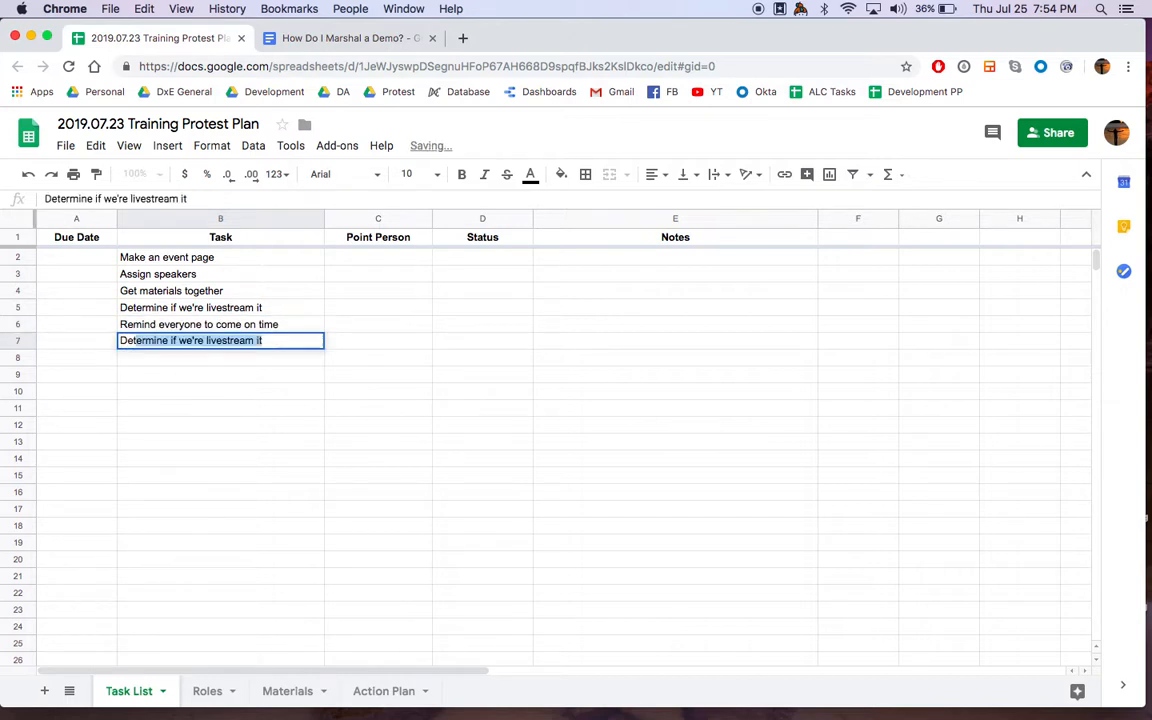
pyautogui.write('etermine what the action plan is')
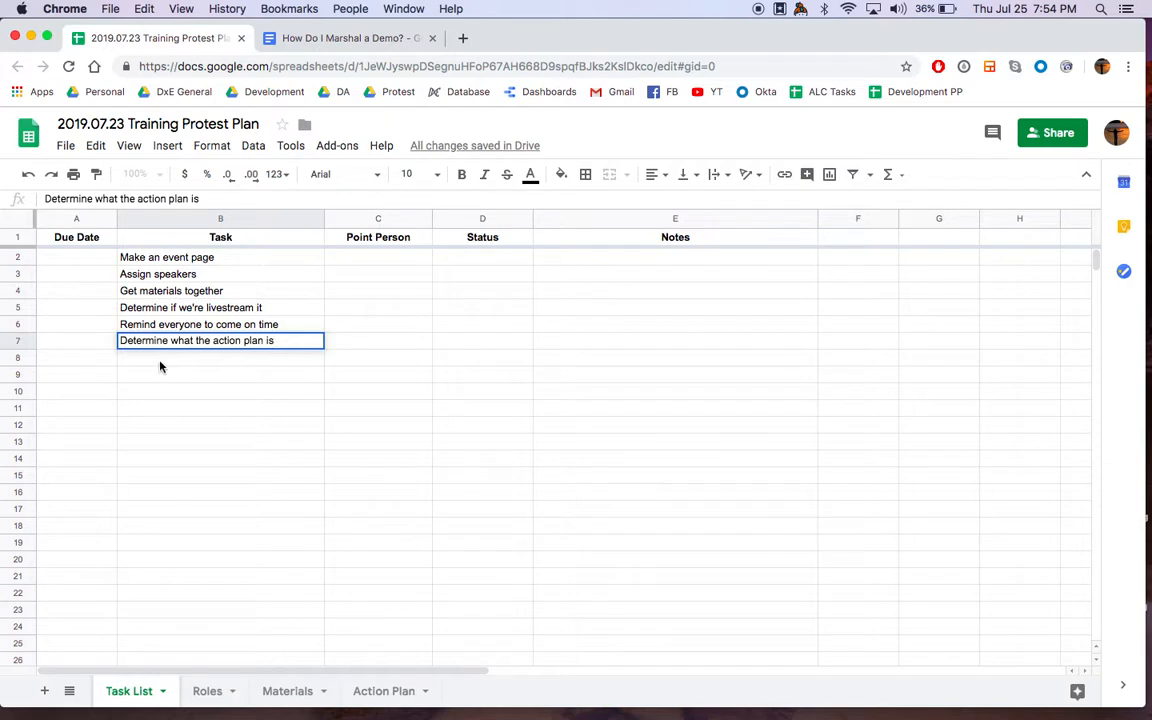
pyautogui.press('Return')
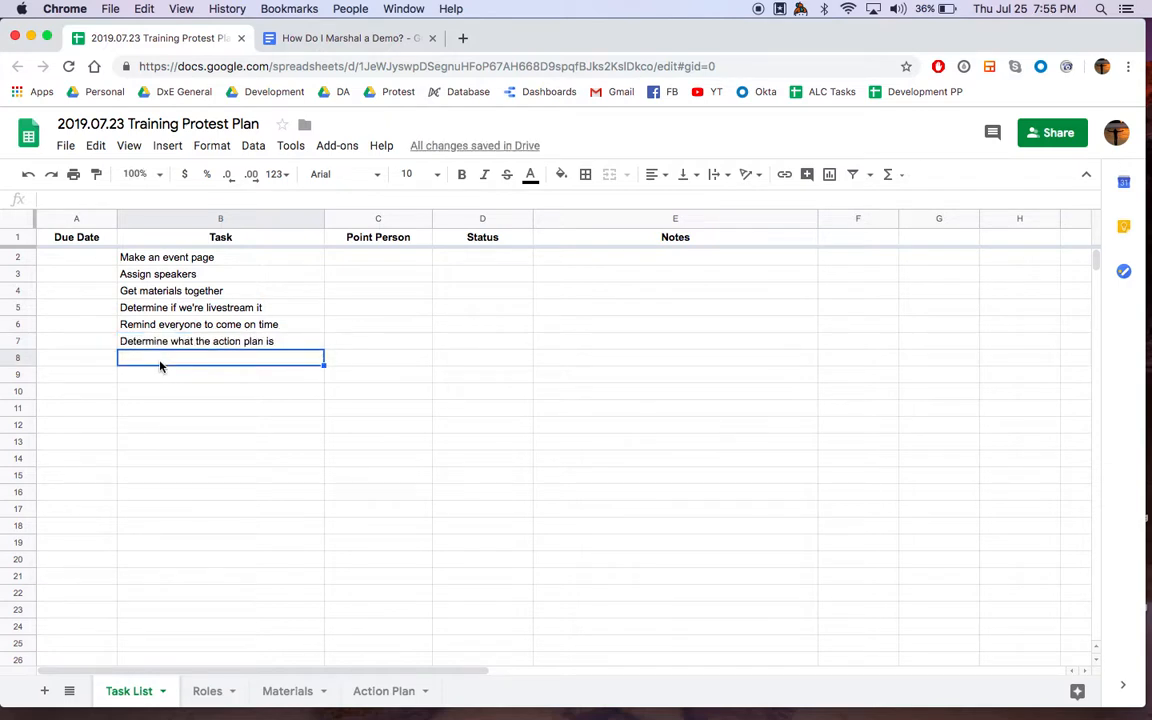
# Add the task "Update the event page with meeting location" in B8 and widen the Task column to fit the text
pyautogui.write('Update')
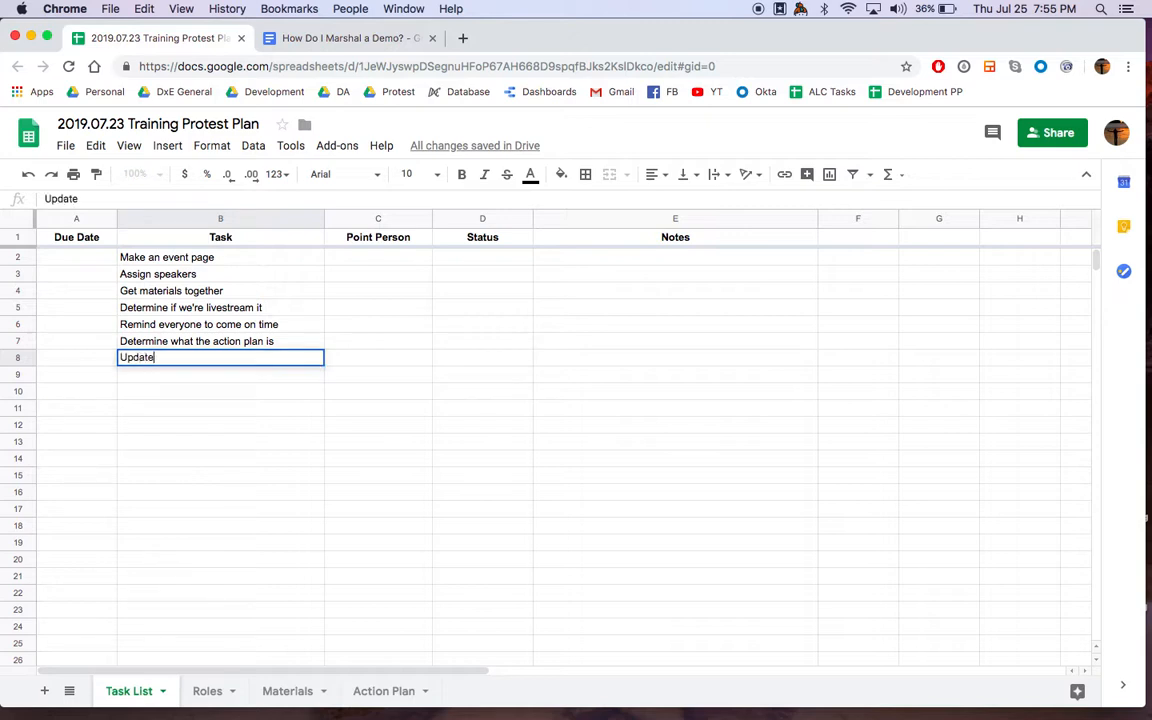
pyautogui.write(' the event page with')
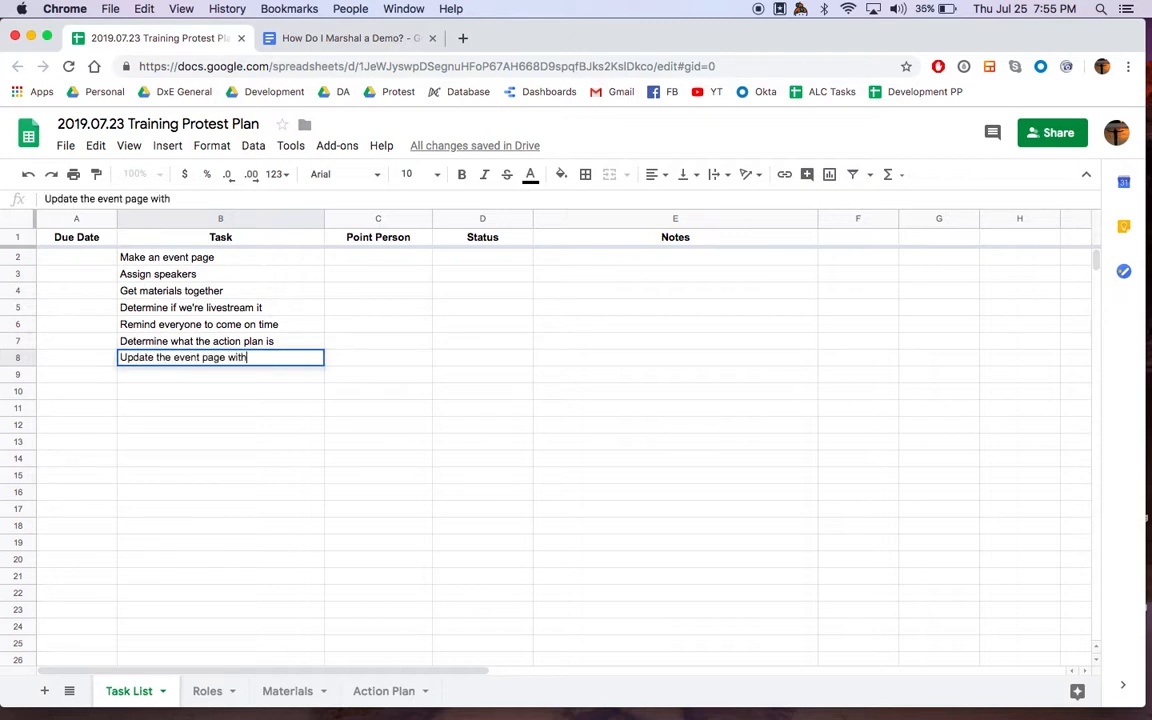
pyautogui.write(' meeting location')
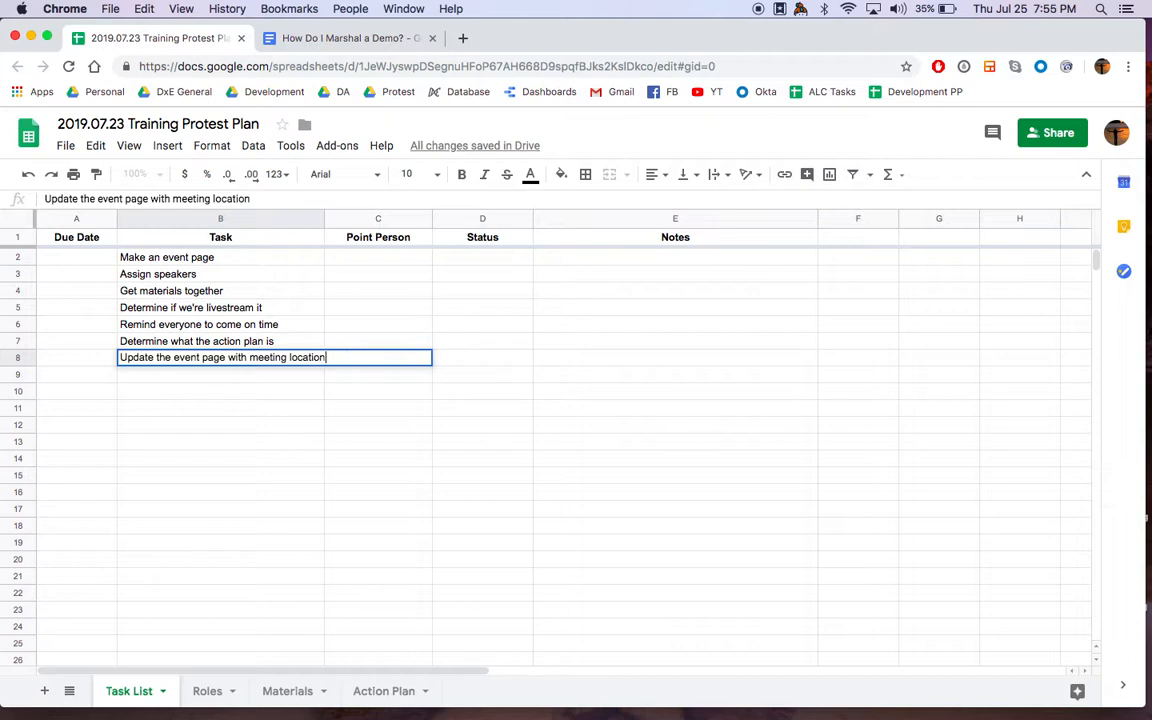
pyautogui.click(149, 393)
pyautogui.moveTo(324, 218); pyautogui.dragTo(351, 218)
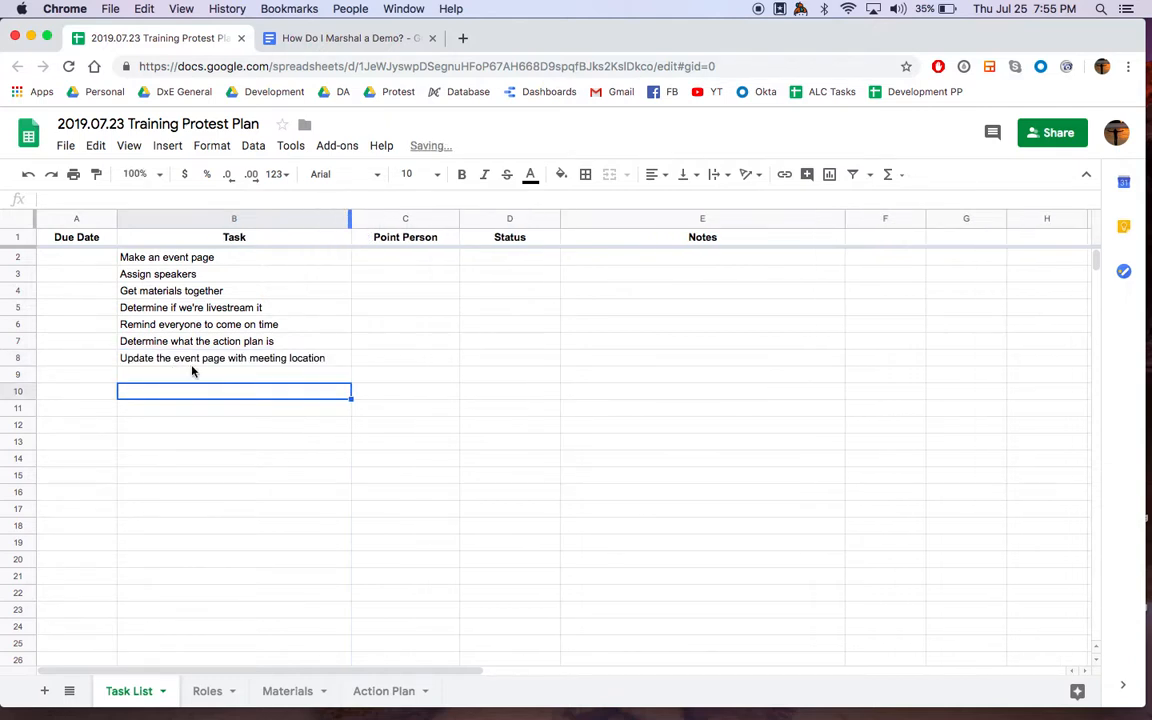
# Add the task "Talk to press about doing a press release" in cell B9
pyautogui.click(191, 376)
pyautogui.write('Talk')
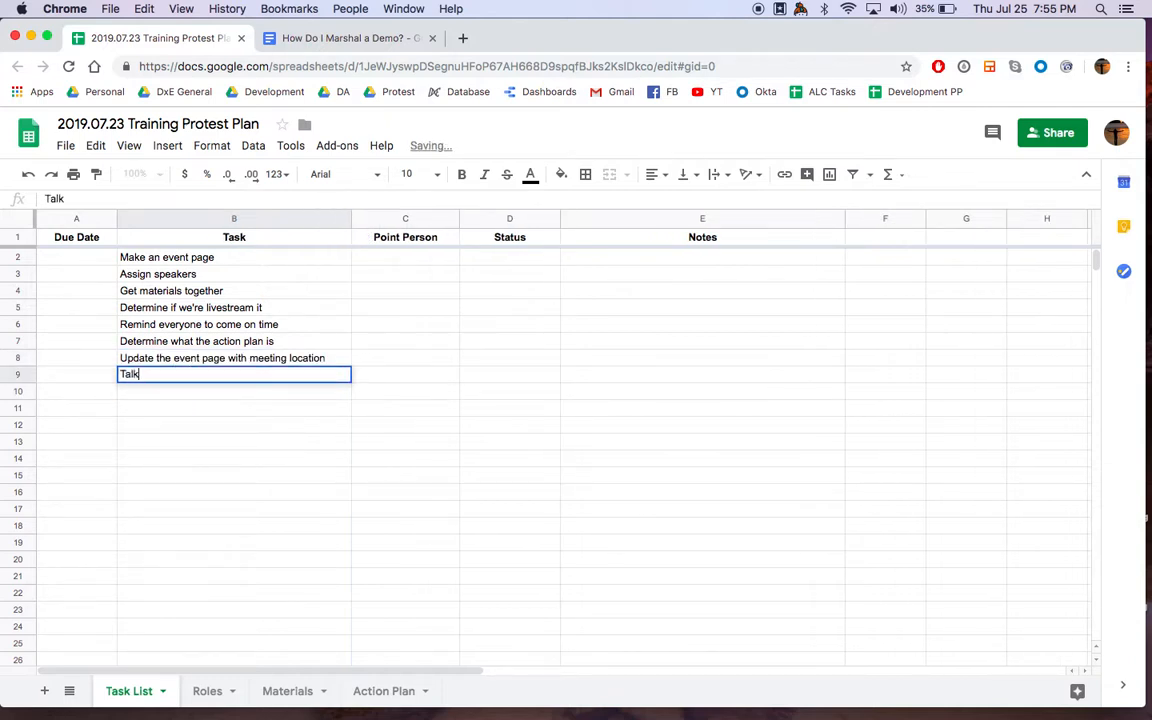
pyautogui.write(' to press about p')
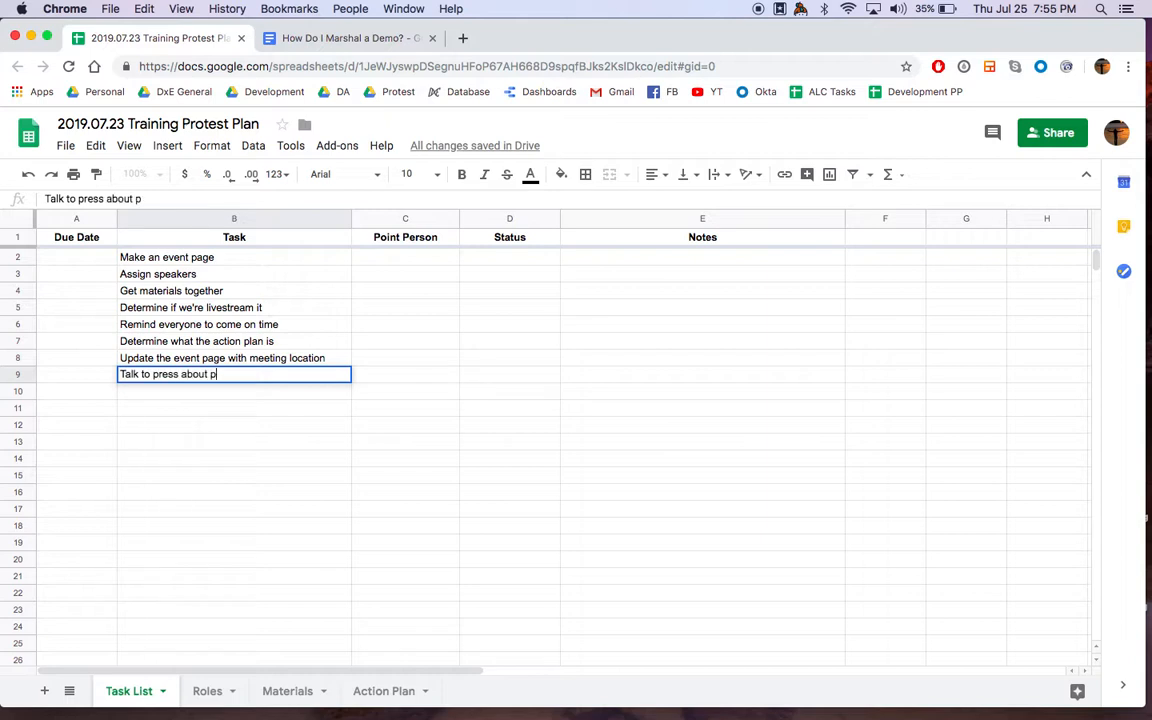
pyautogui.press('BackSpace')
pyautogui.write('doing a press release')
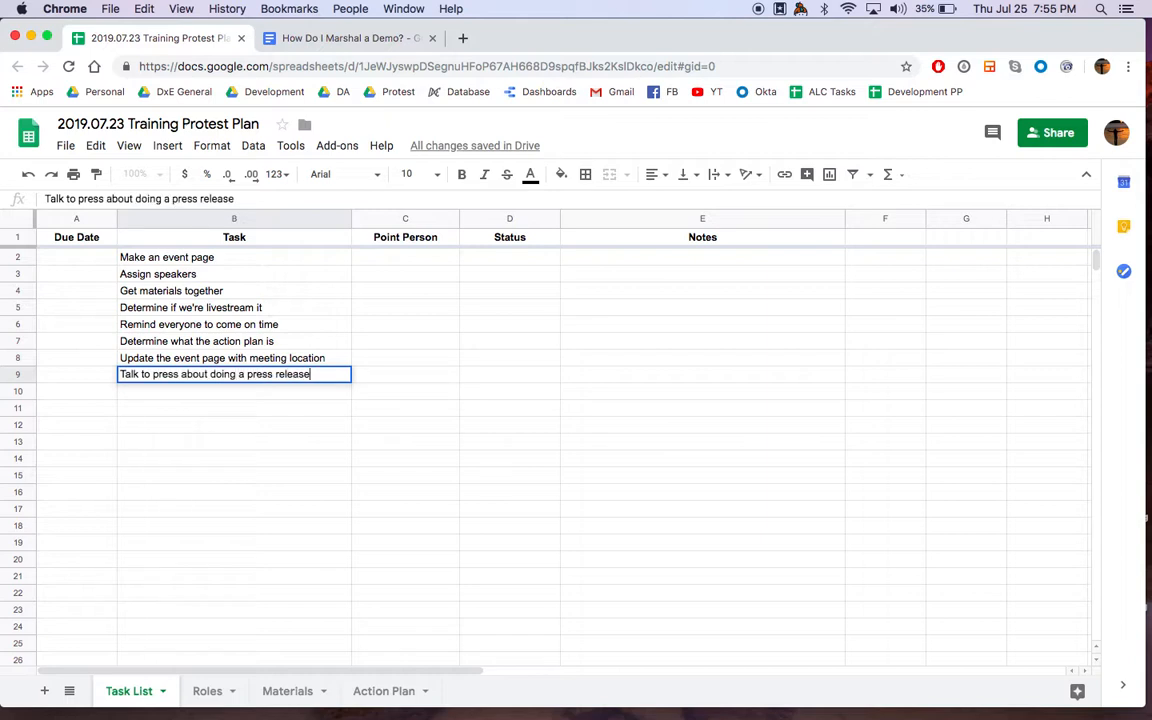
pyautogui.click(278, 397)
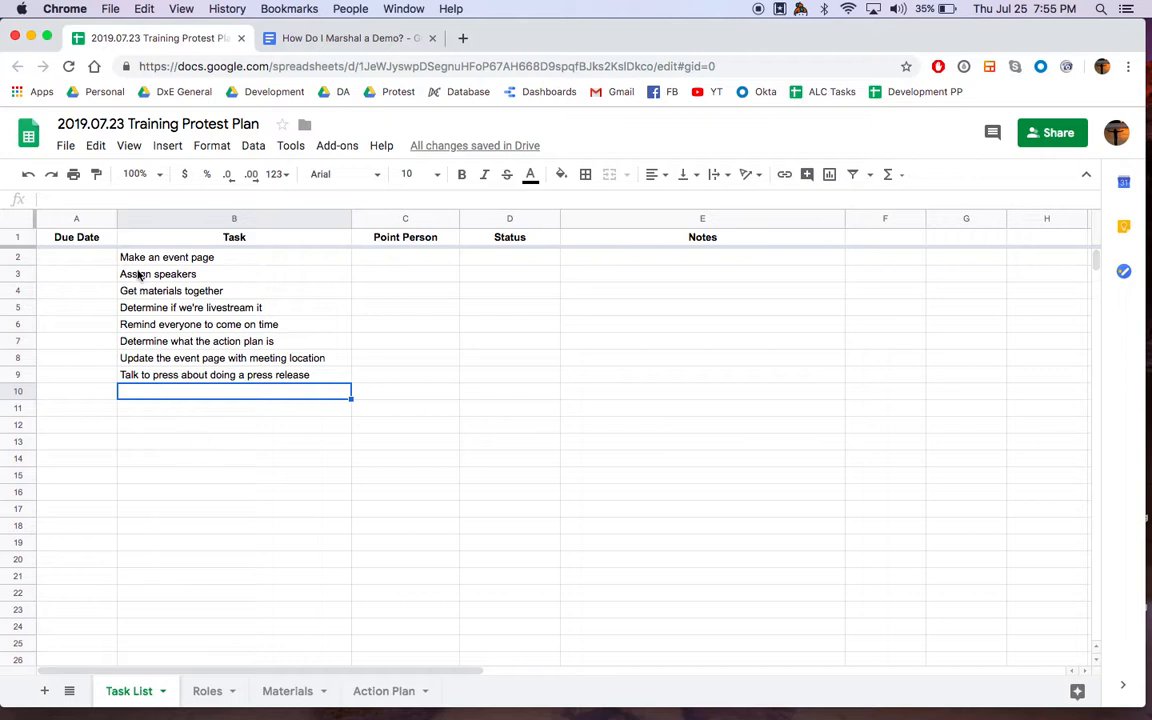
pyautogui.click(157, 527)
pyautogui.click(161, 264)
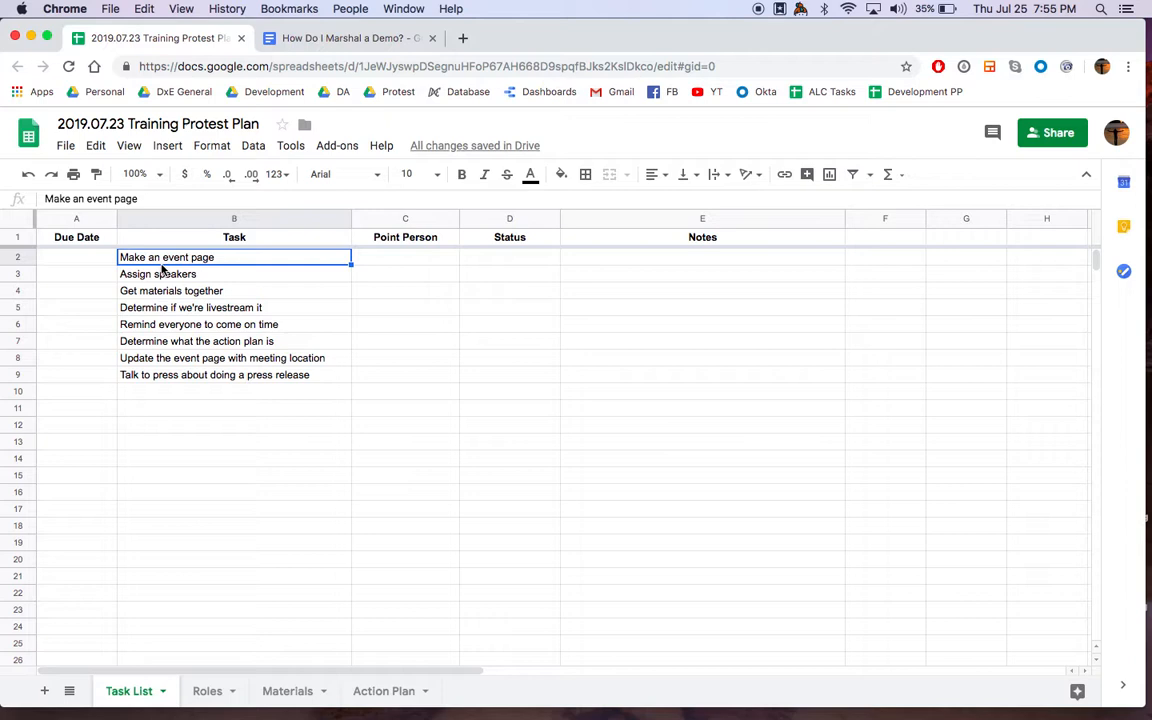
# Consult the "How Do I Marshal a Demo?" checklist and add the task "Determine objective of the protest" in B10 of the Task List sheet
pyautogui.click(342, 40)
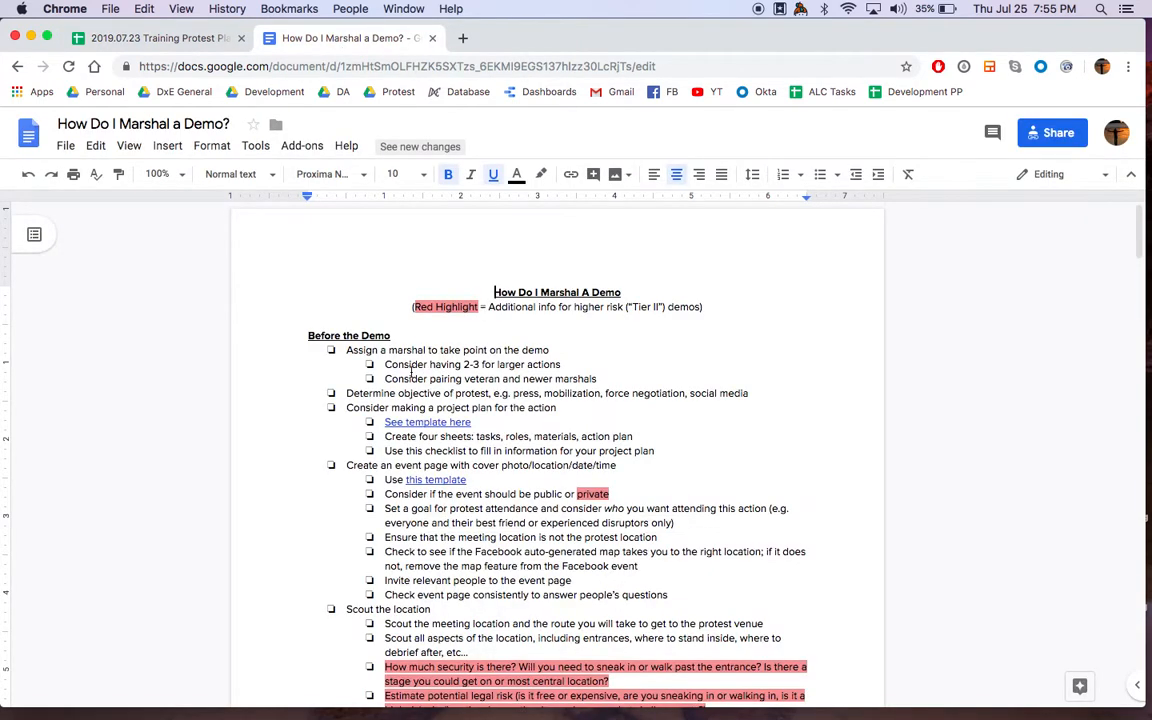
pyautogui.scroll(-1, 410, 373)
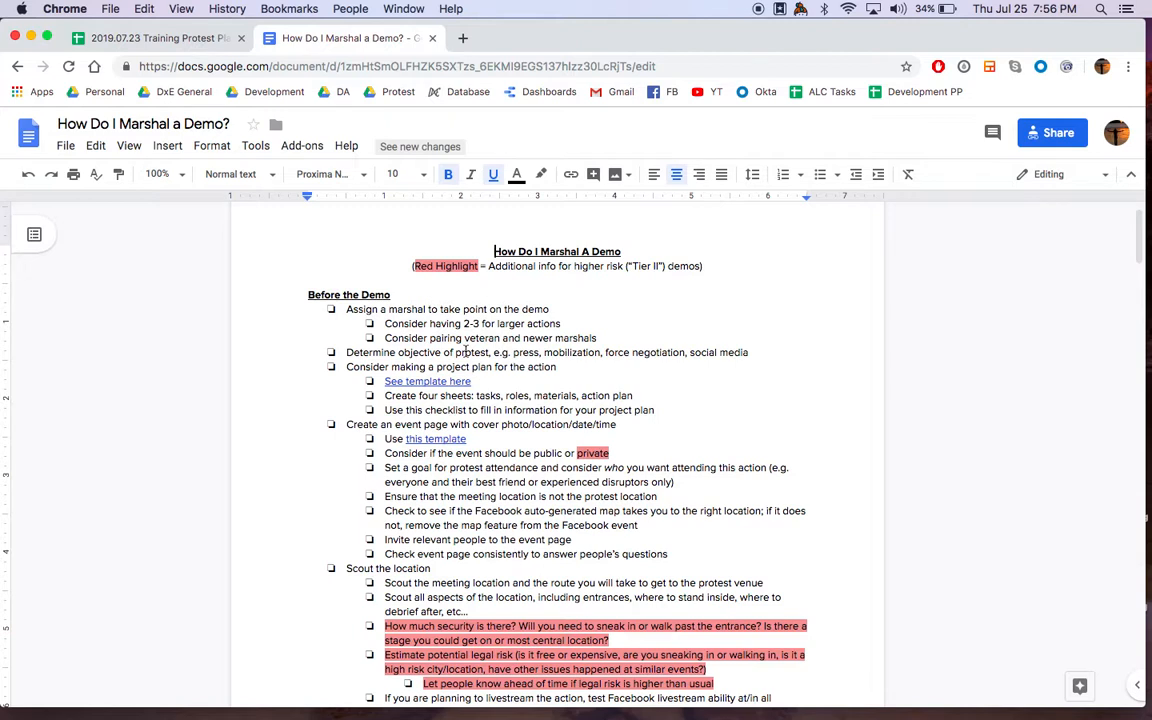
pyautogui.scroll(-2, 465, 352)
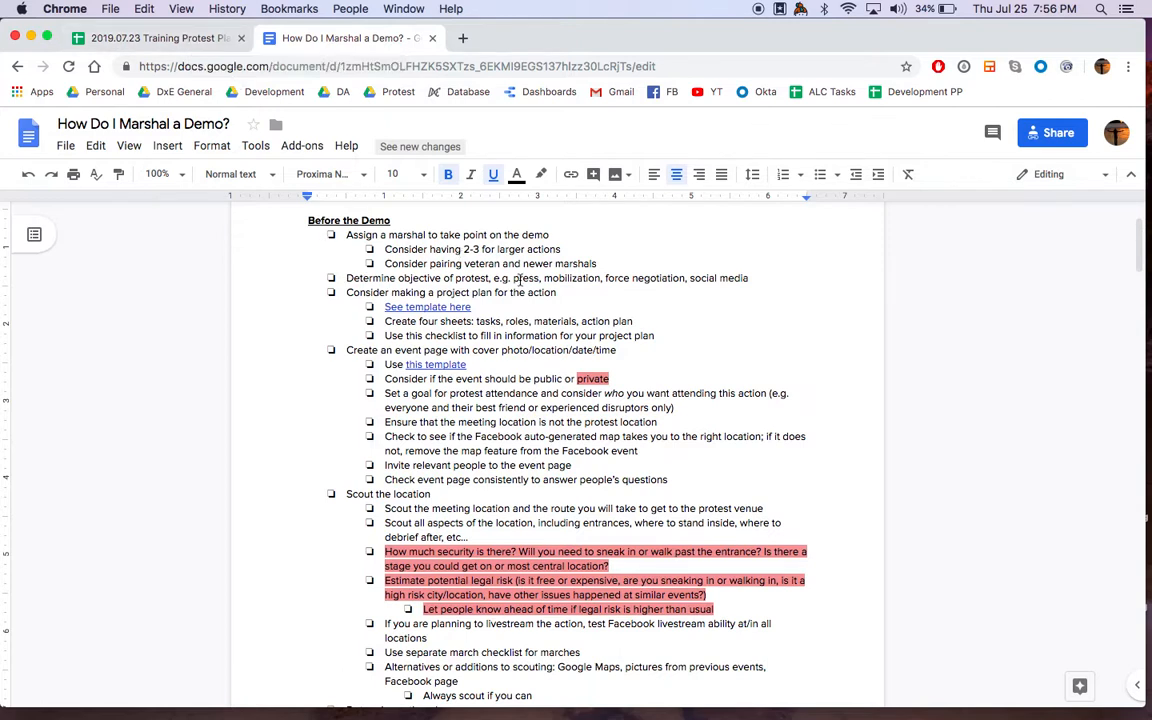
pyautogui.click(196, 42)
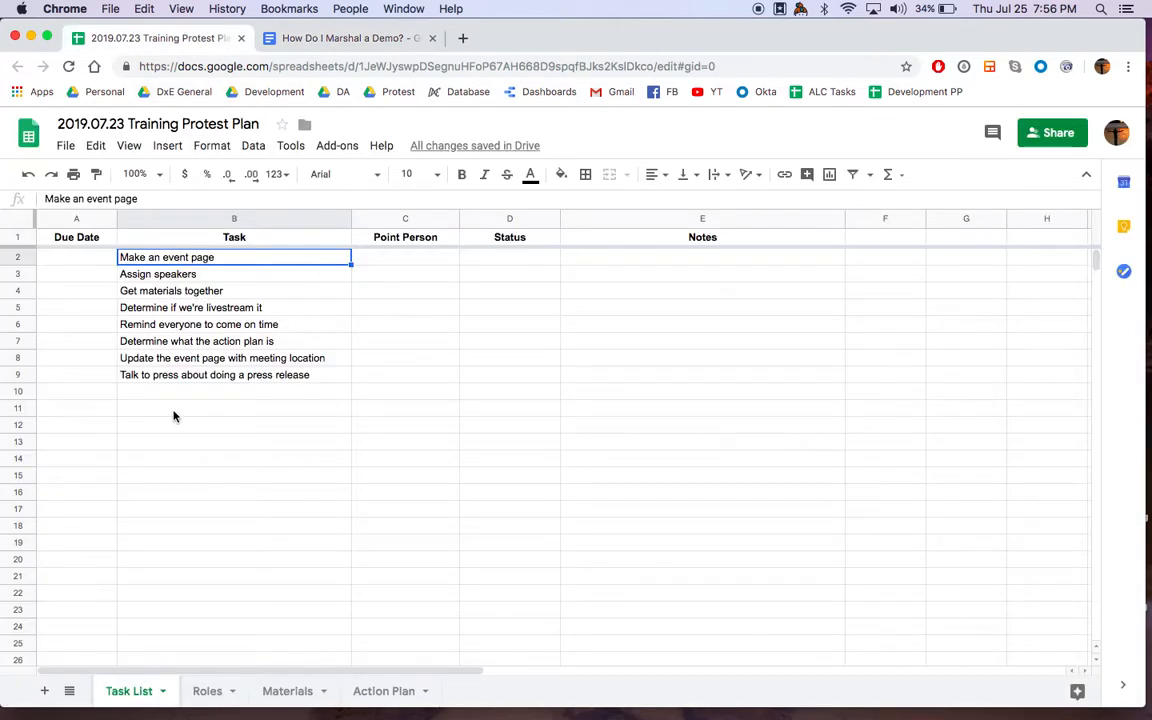
pyautogui.click(170, 415)
pyautogui.click(147, 391)
pyautogui.write('Dete')
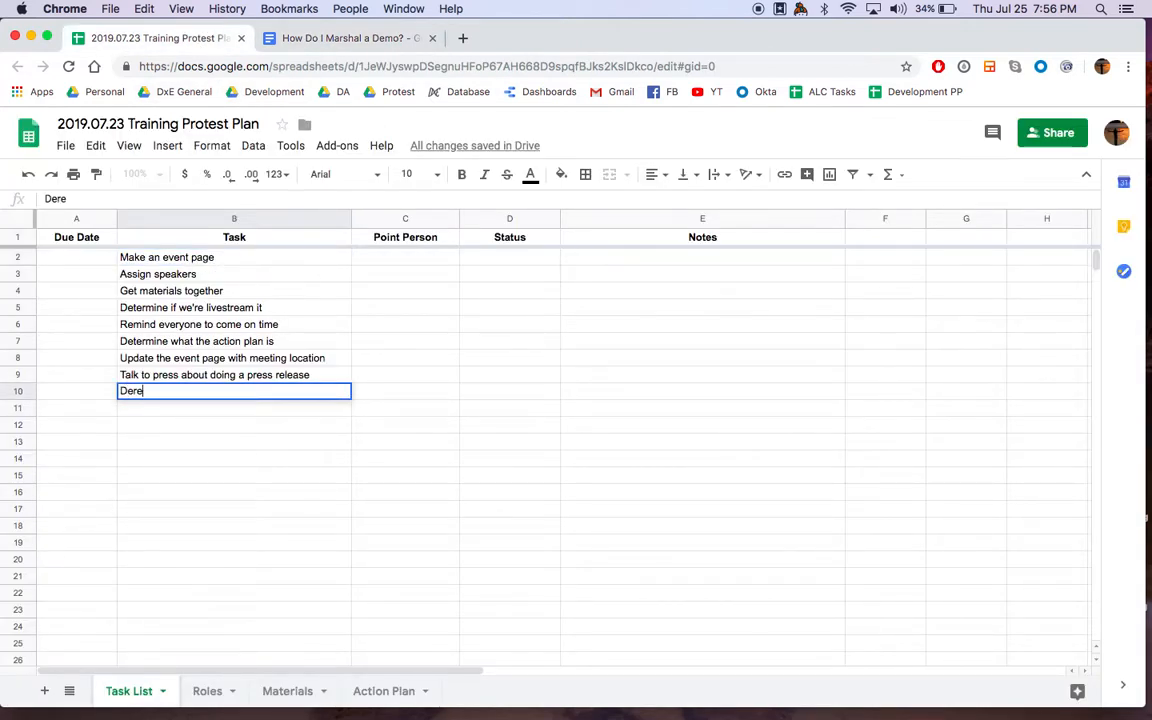
pyautogui.write('rmine objective')
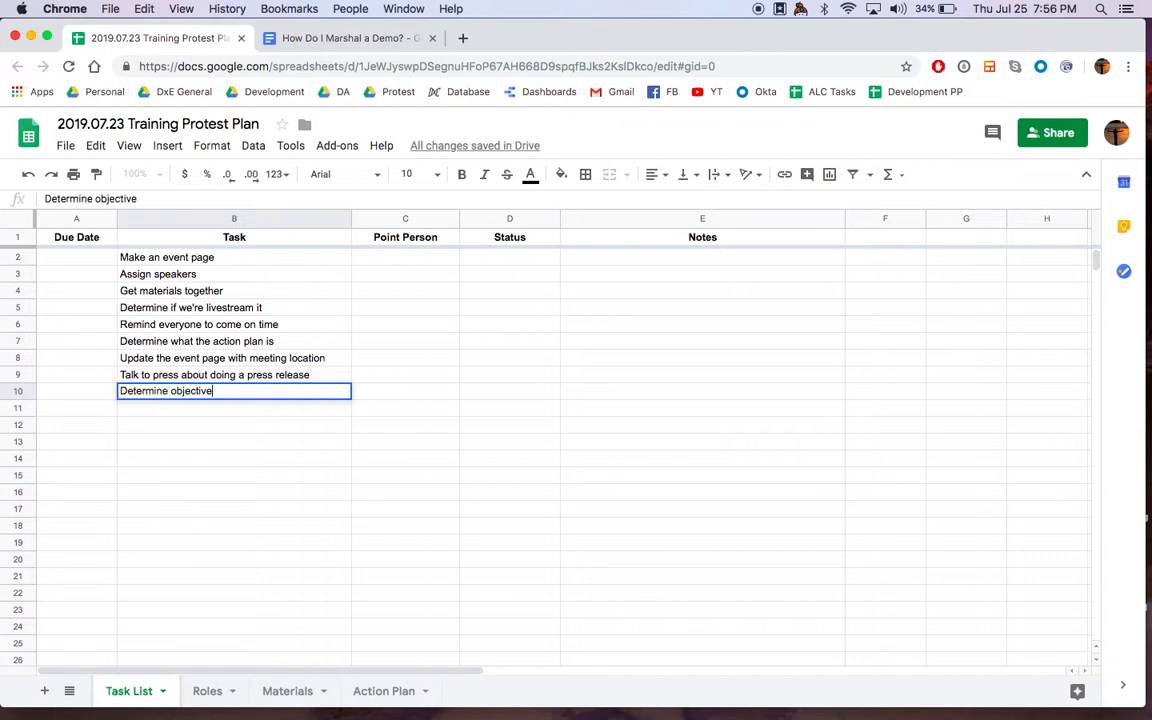
pyautogui.write(' of the protest')
pyautogui.click(240, 521)
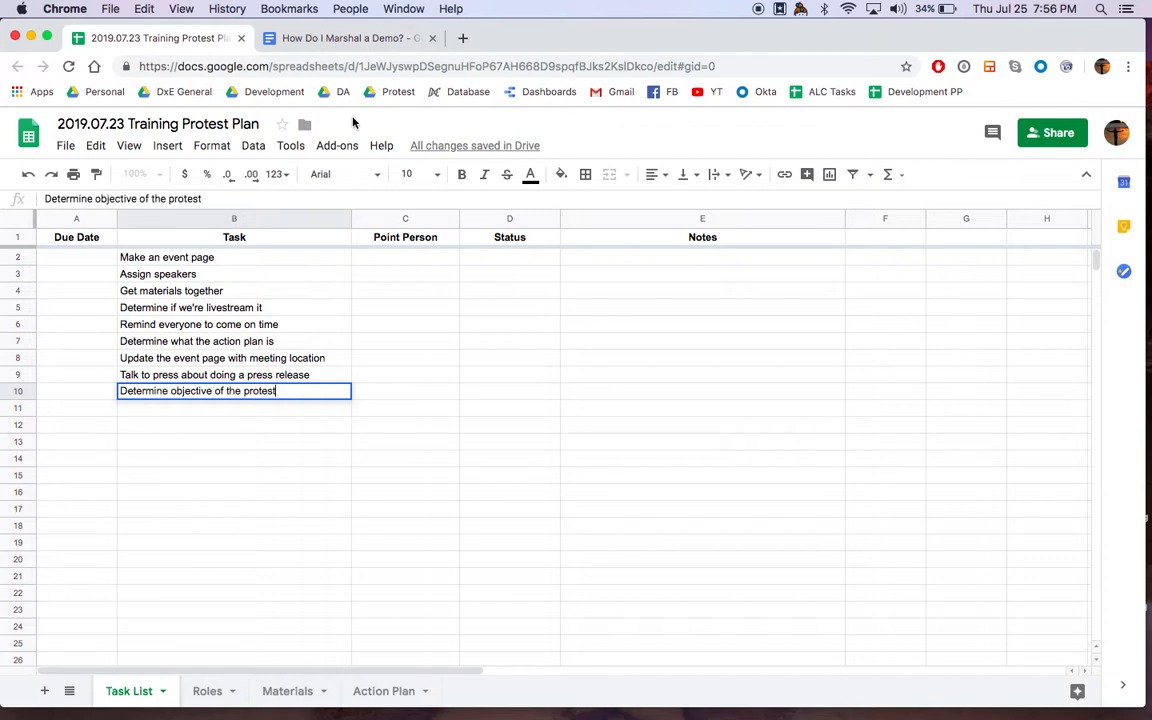
# Read further in the checklist's "Before the Demo" section and add the task "Scout the location" in B11 of the Task List sheet
pyautogui.click(360, 38)
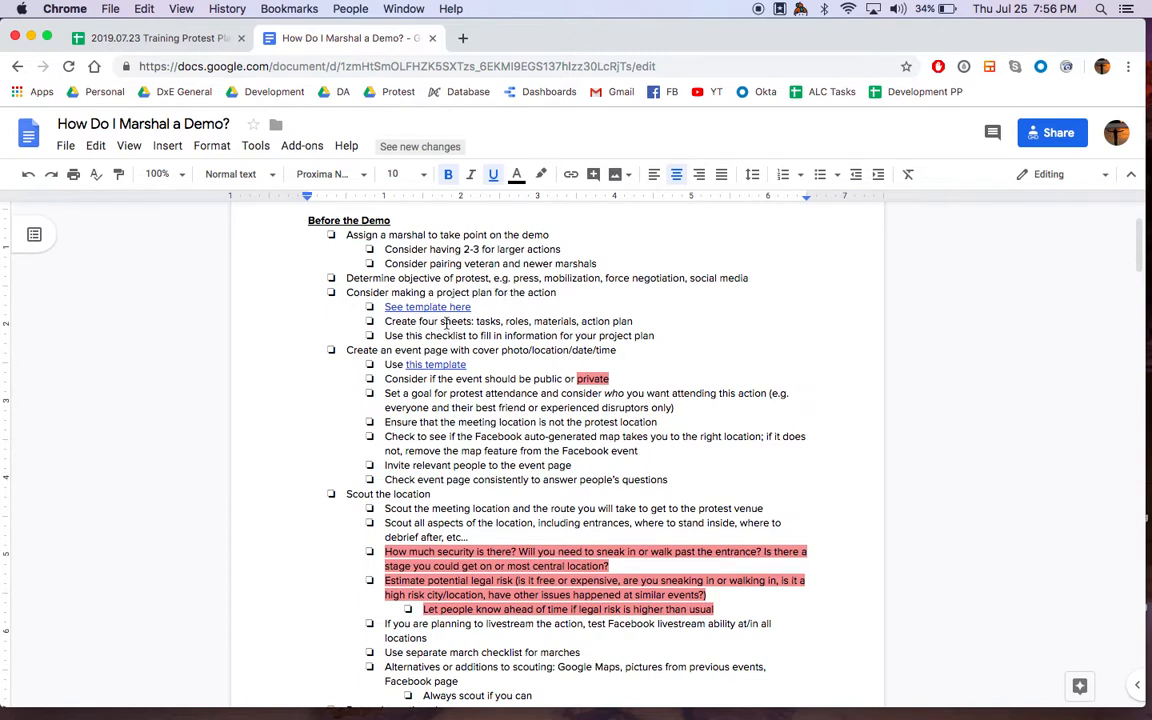
pyautogui.scroll(-3, 445, 322)
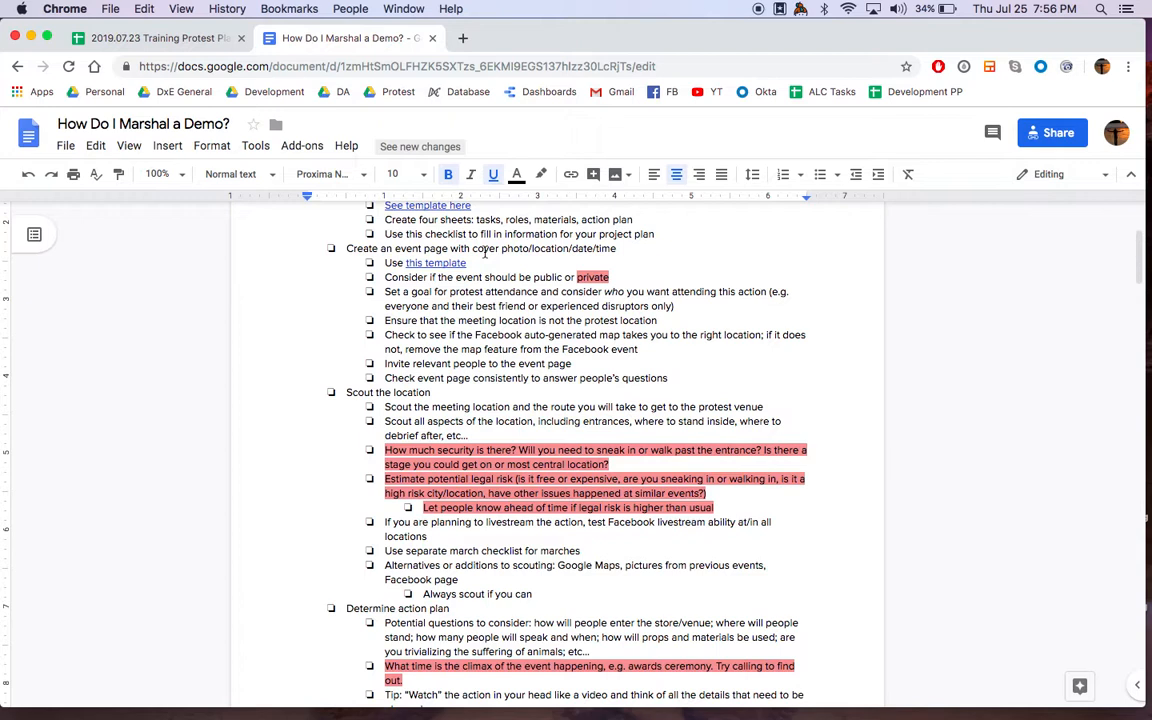
pyautogui.scroll(-1, 459, 338)
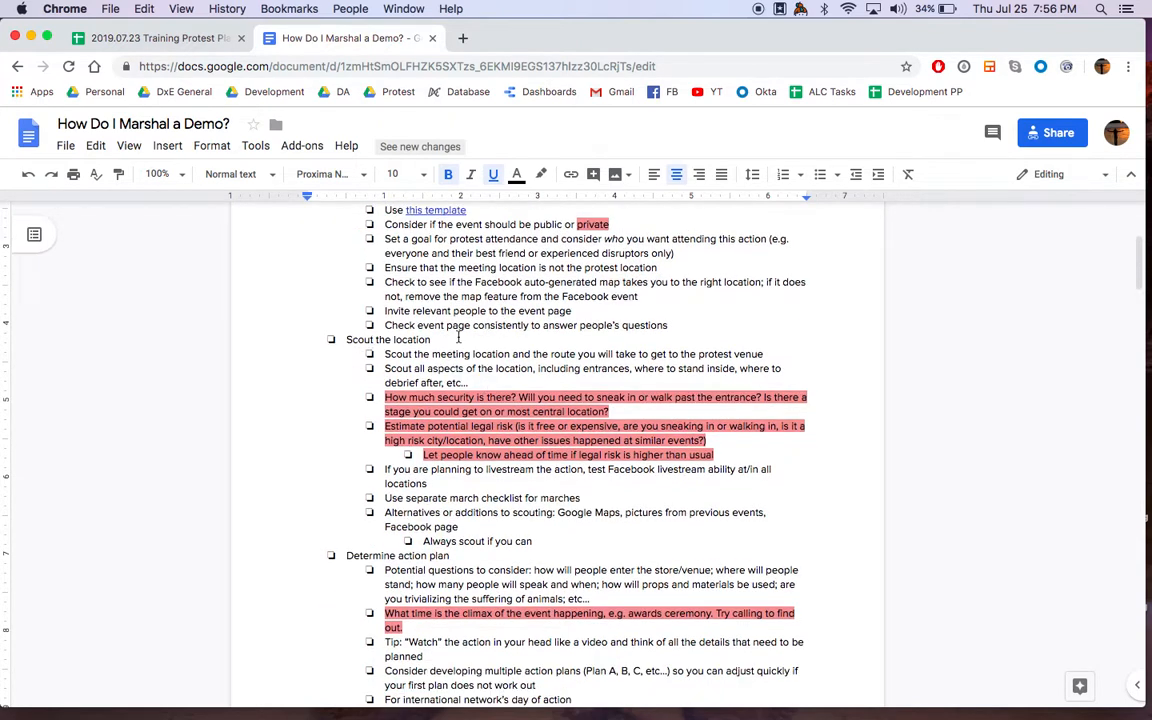
pyautogui.click(175, 38)
pyautogui.click(198, 409)
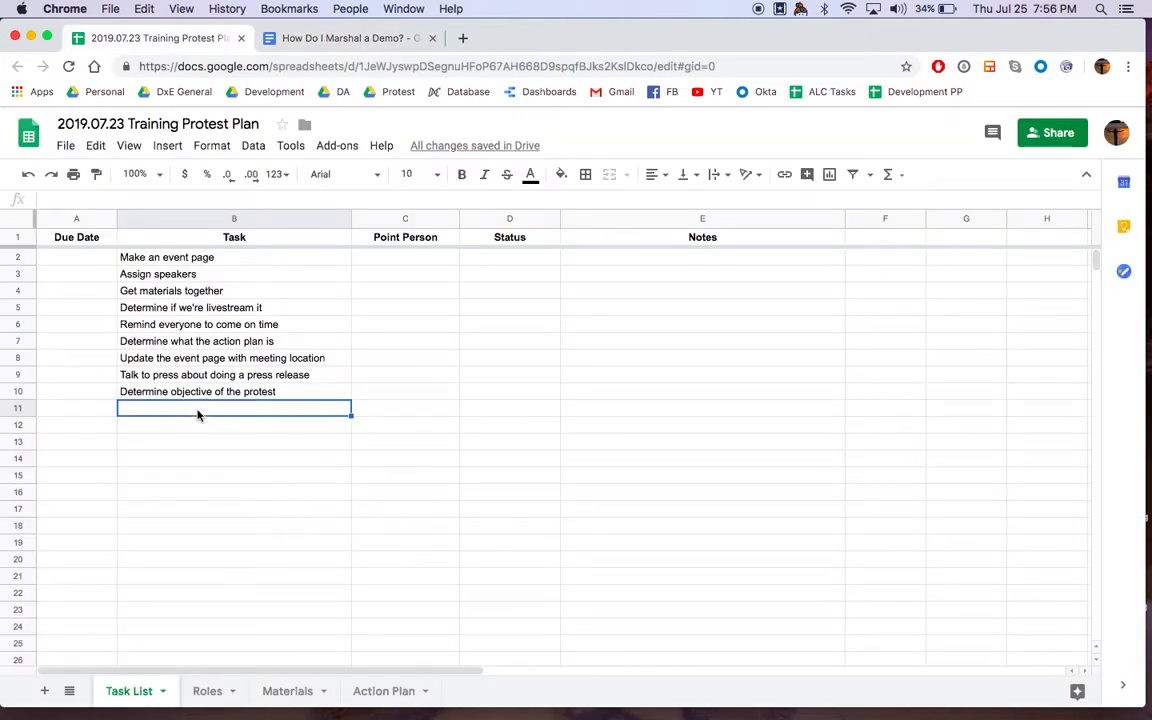
pyautogui.write('Scout the location')
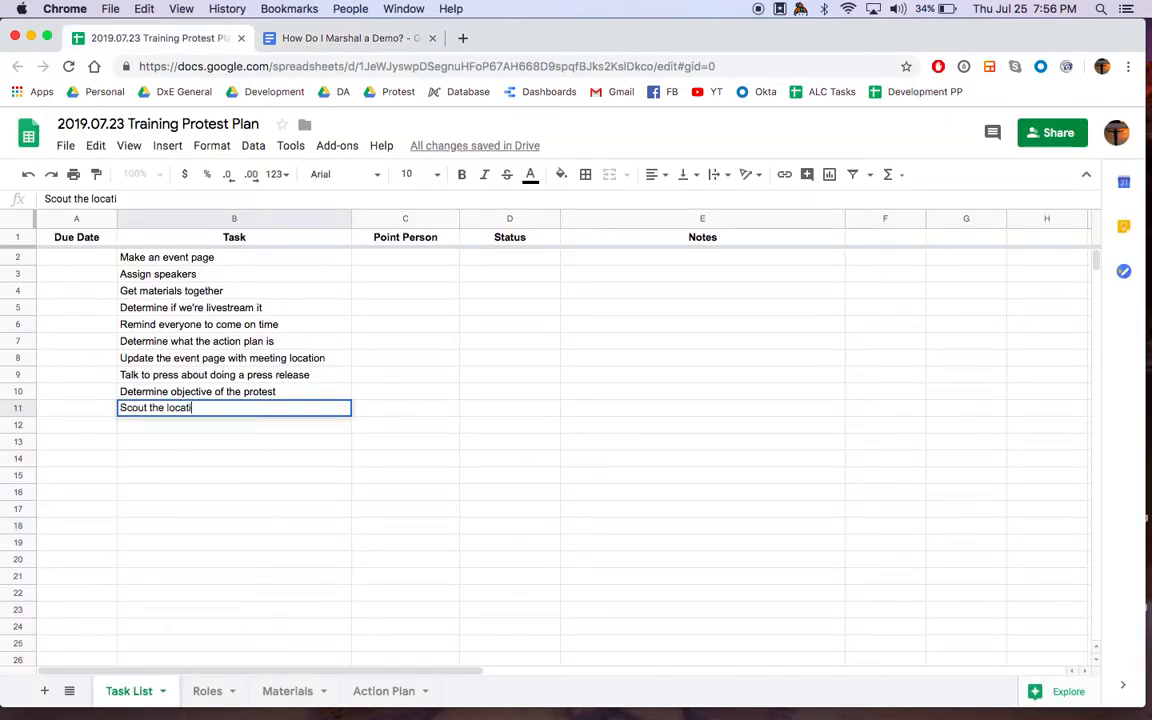
pyautogui.click(208, 459)
# Check the marshal checklist again for further tasks and return to the protest plan's task list
pyautogui.click(340, 38)
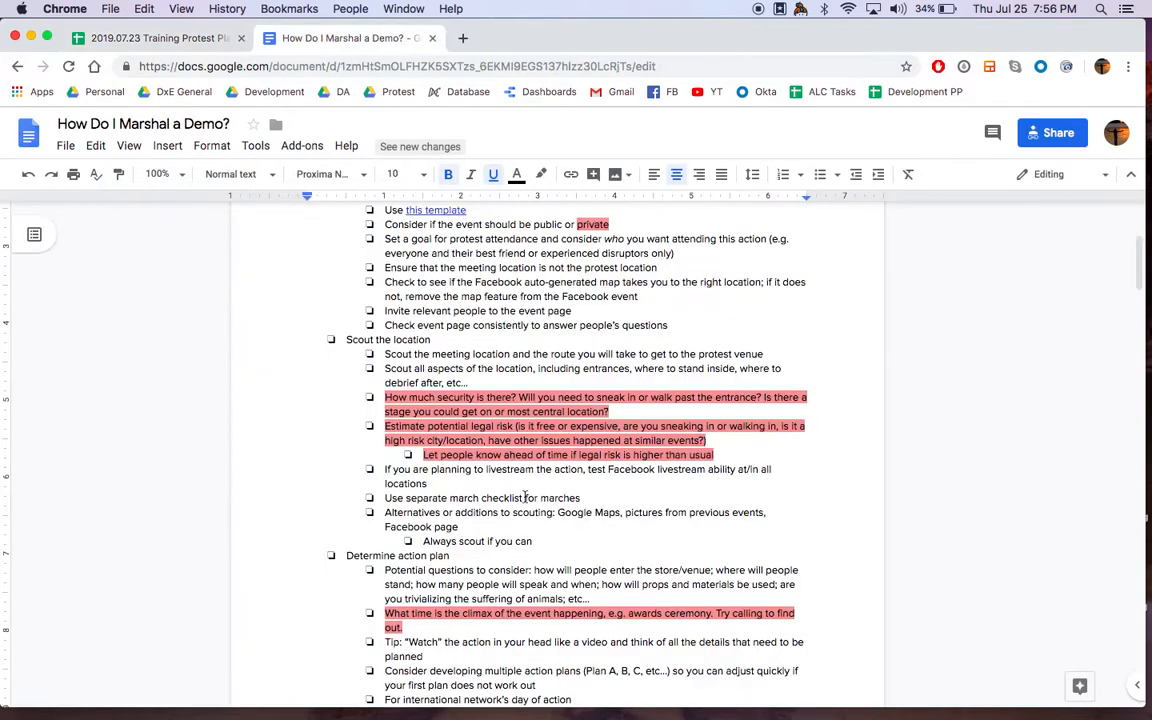
pyautogui.click(100, 38)
pyautogui.click(178, 410)
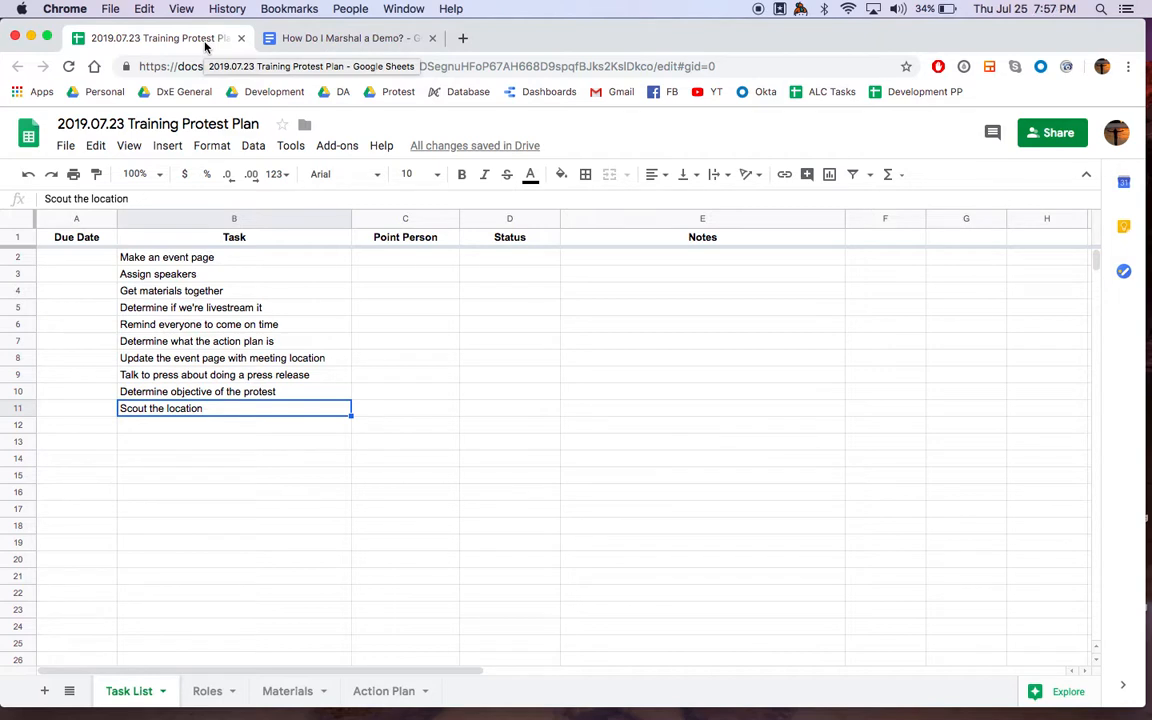
# Enter Aug 8 2019 as the due date for the task "Remind everyone to come on time" in A6
pyautogui.click(213, 429)
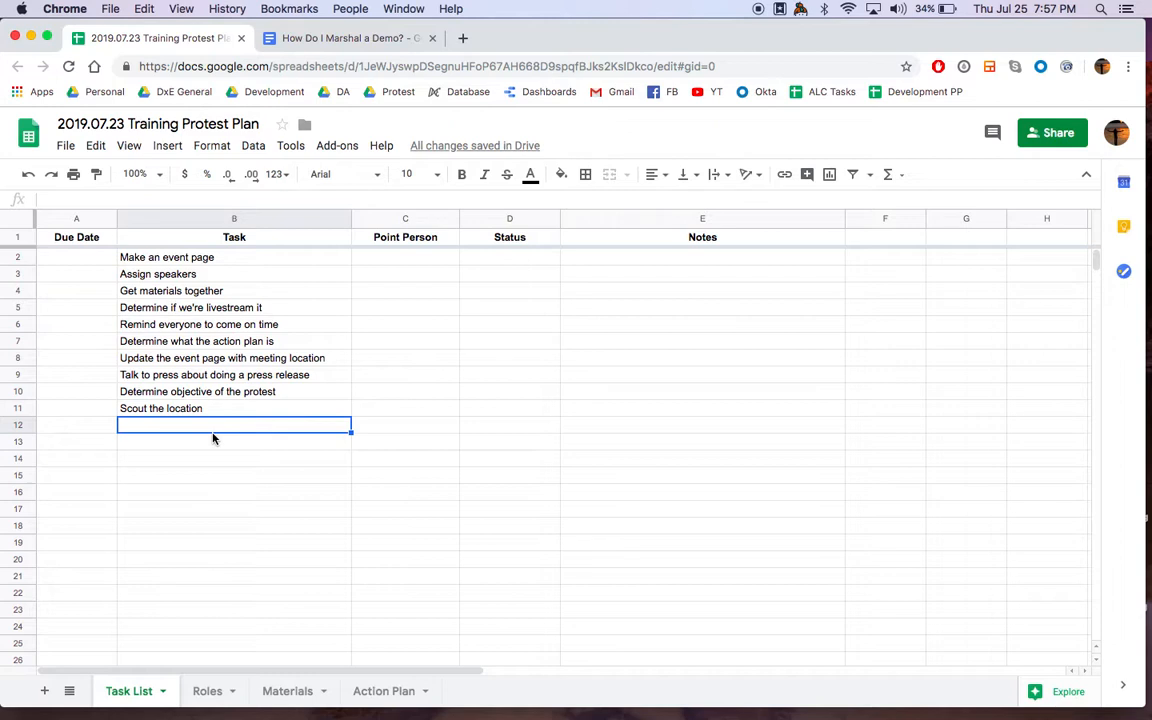
pyautogui.click(180, 494)
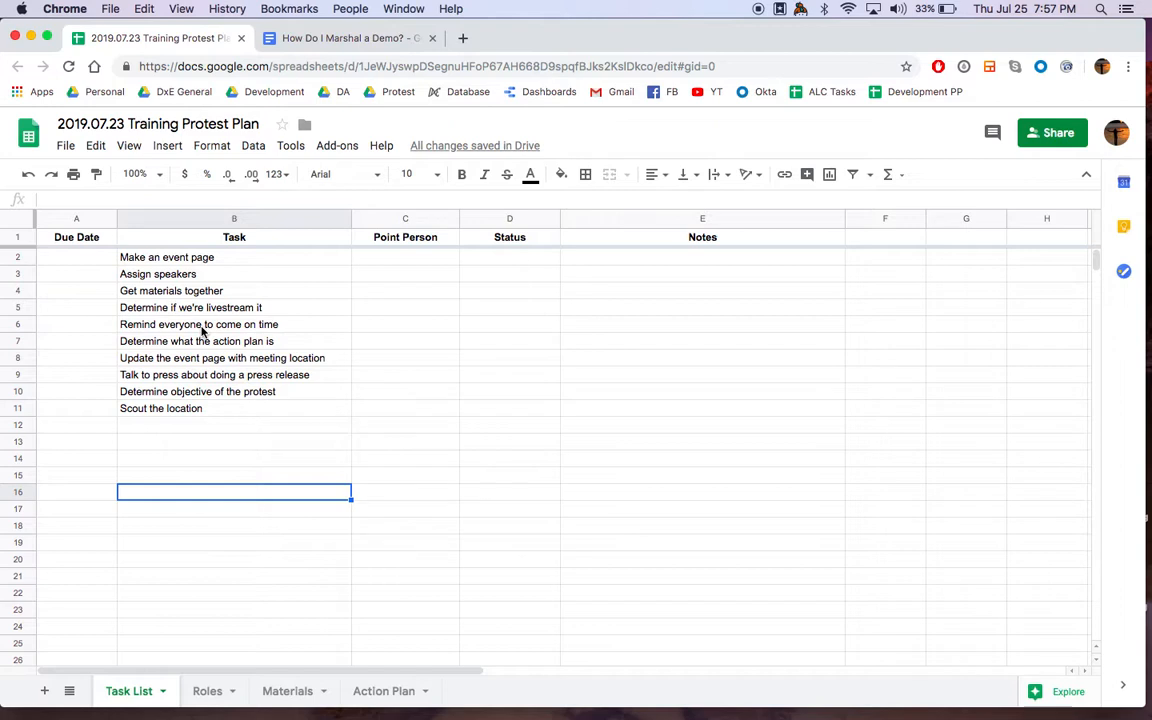
pyautogui.click(160, 325)
pyautogui.click(45, 326)
pyautogui.write('Aug 8 2019')
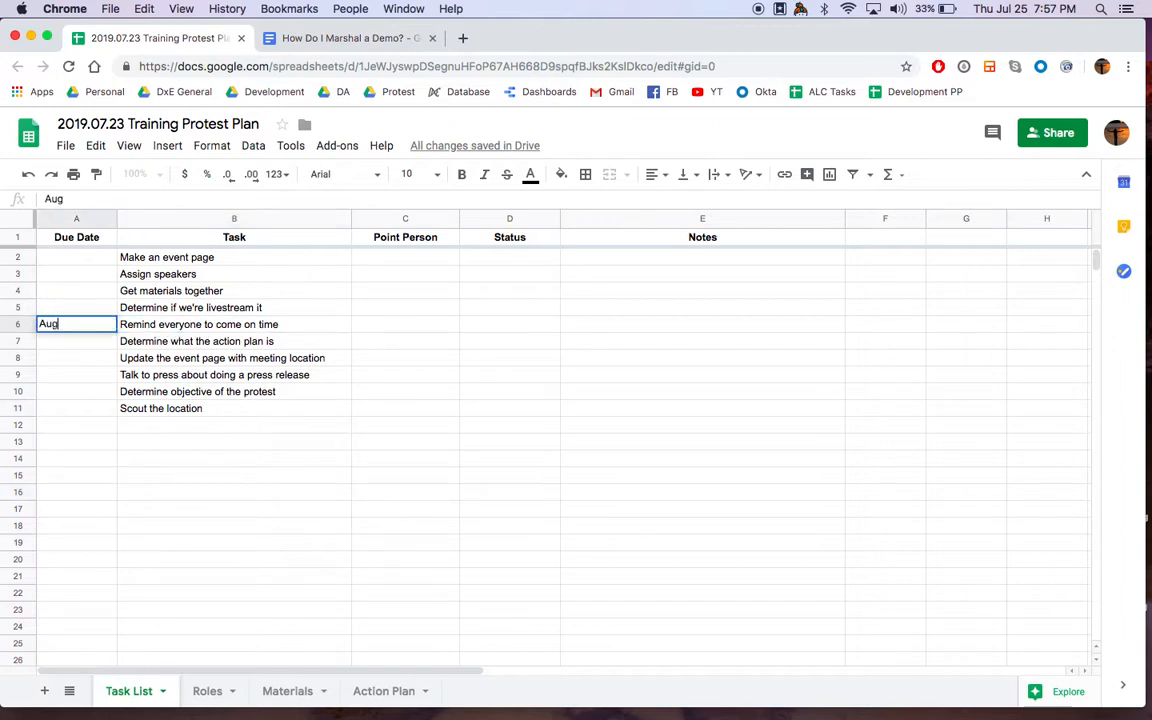
# Enter Aug 3 2019 as the due date for "Talk to press about doing a press release" in A9
pyautogui.click(44, 377)
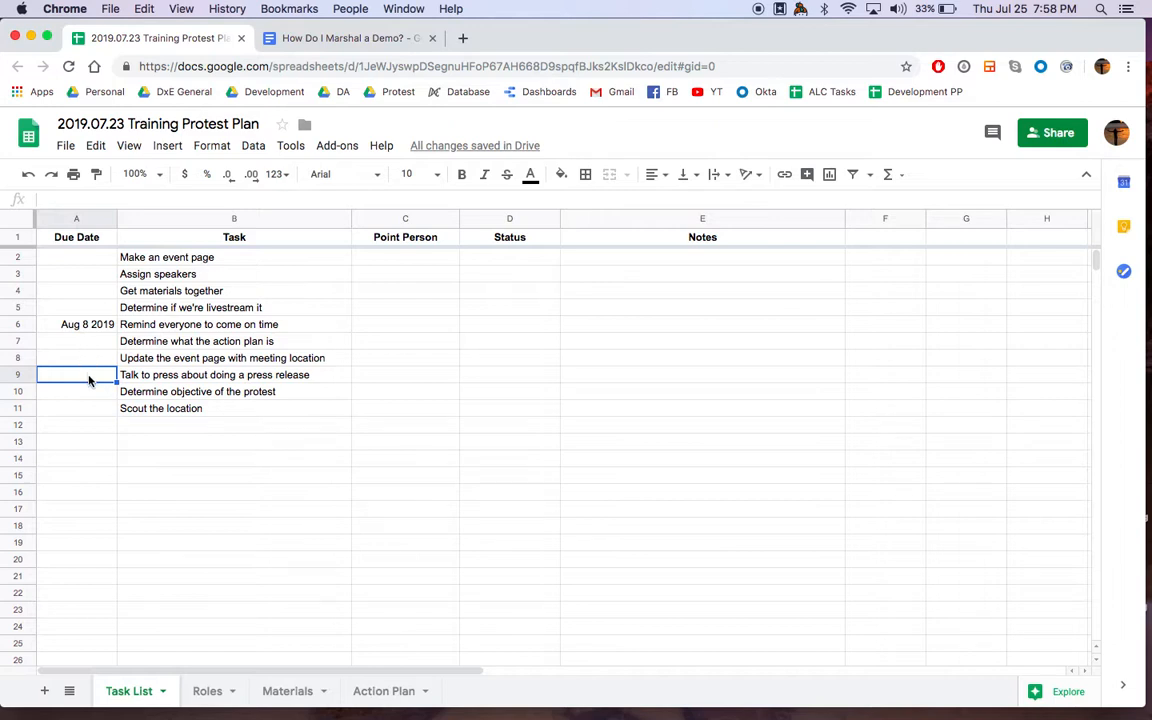
pyautogui.write('Augu')
pyautogui.press('BackSpace')
pyautogui.write('3 2019')
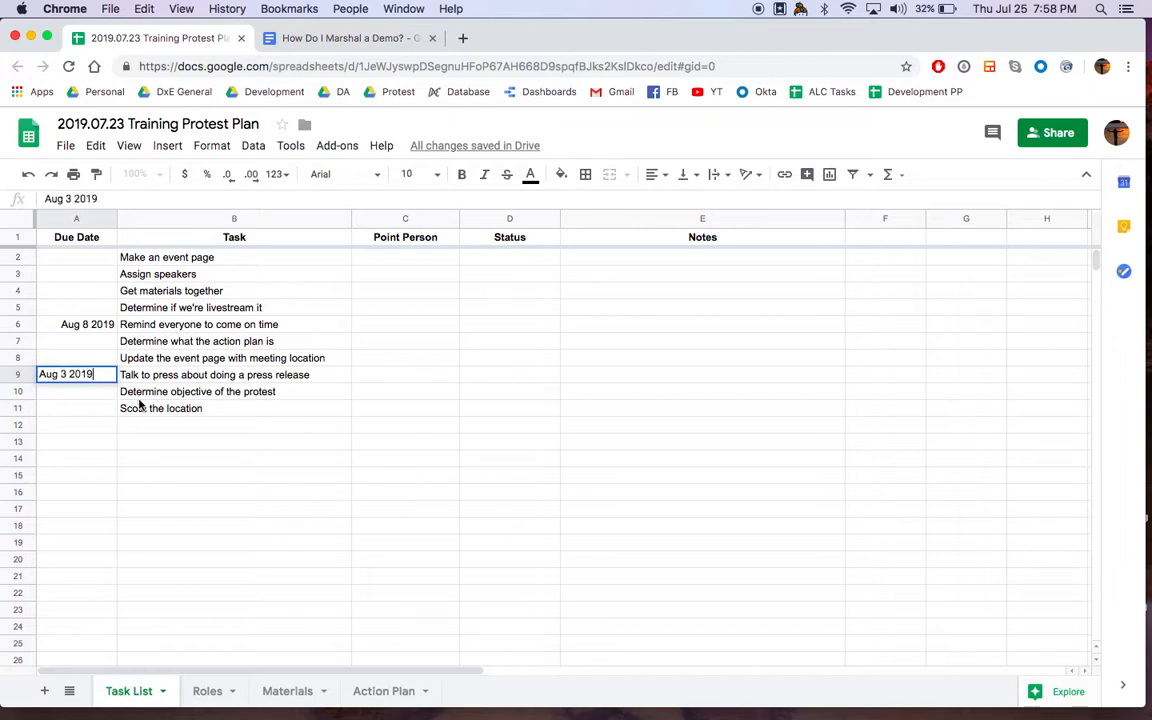
pyautogui.click(141, 424)
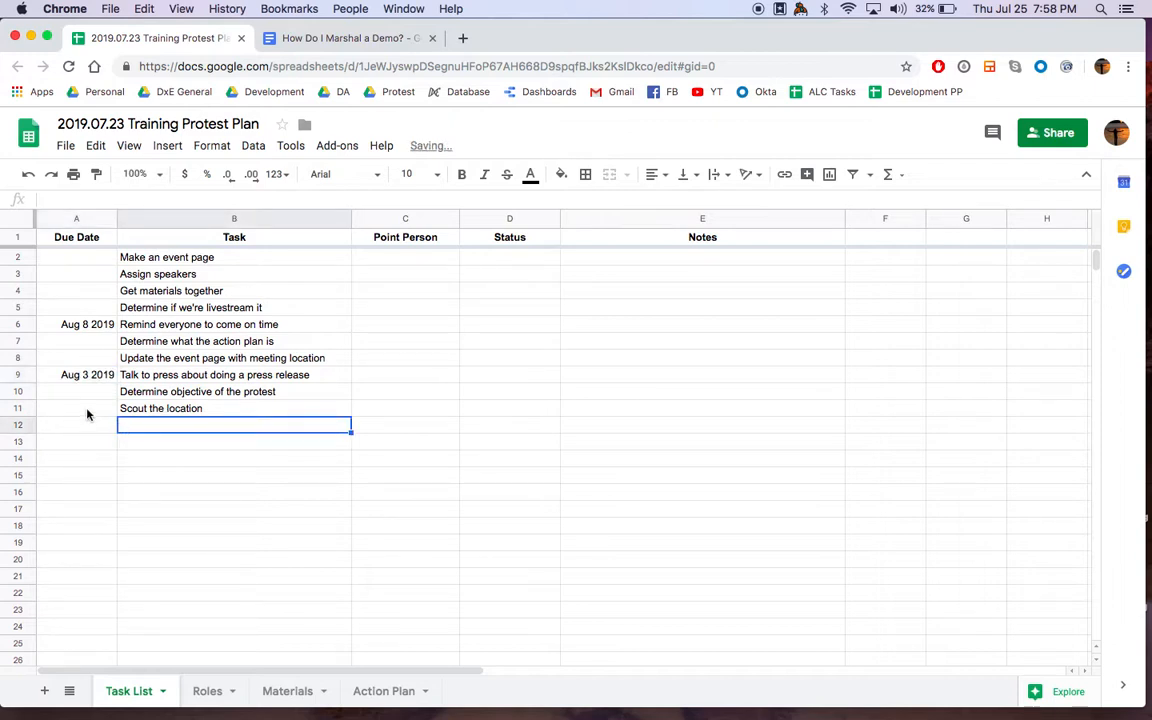
# Set the due dates of "Get materials together" to Aug 5 2019 and "Make an event page" to Jul 26 2019
pyautogui.click(96, 292)
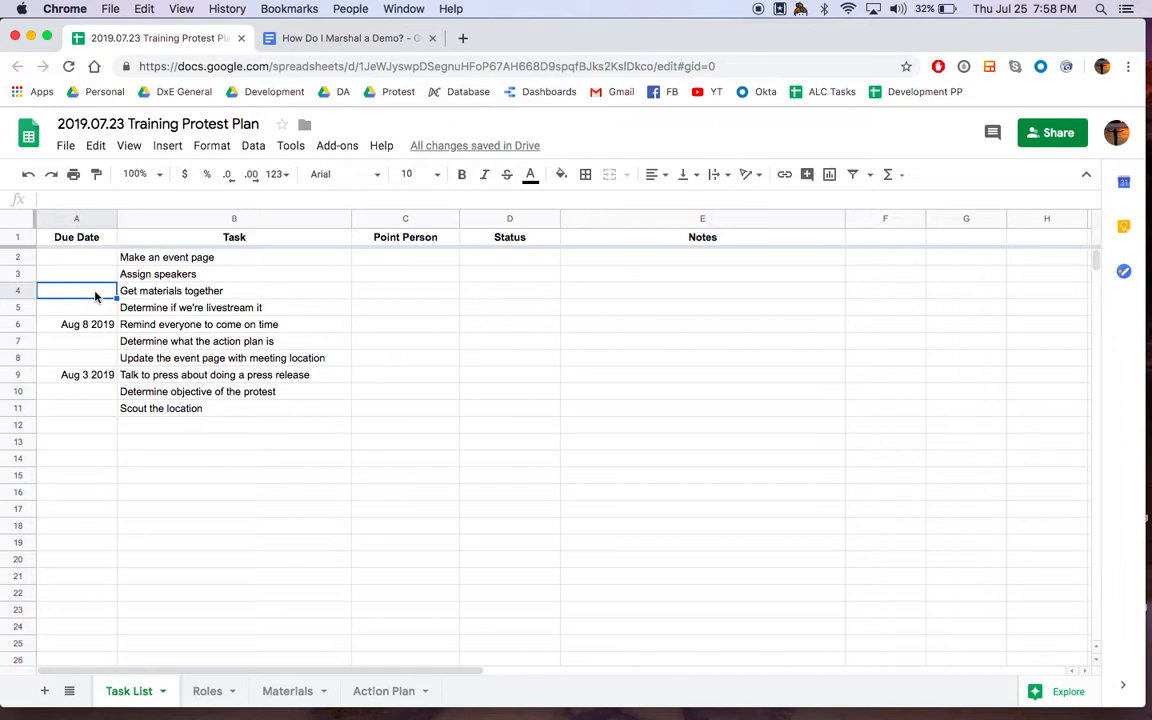
pyautogui.write('Aug 5 2019')
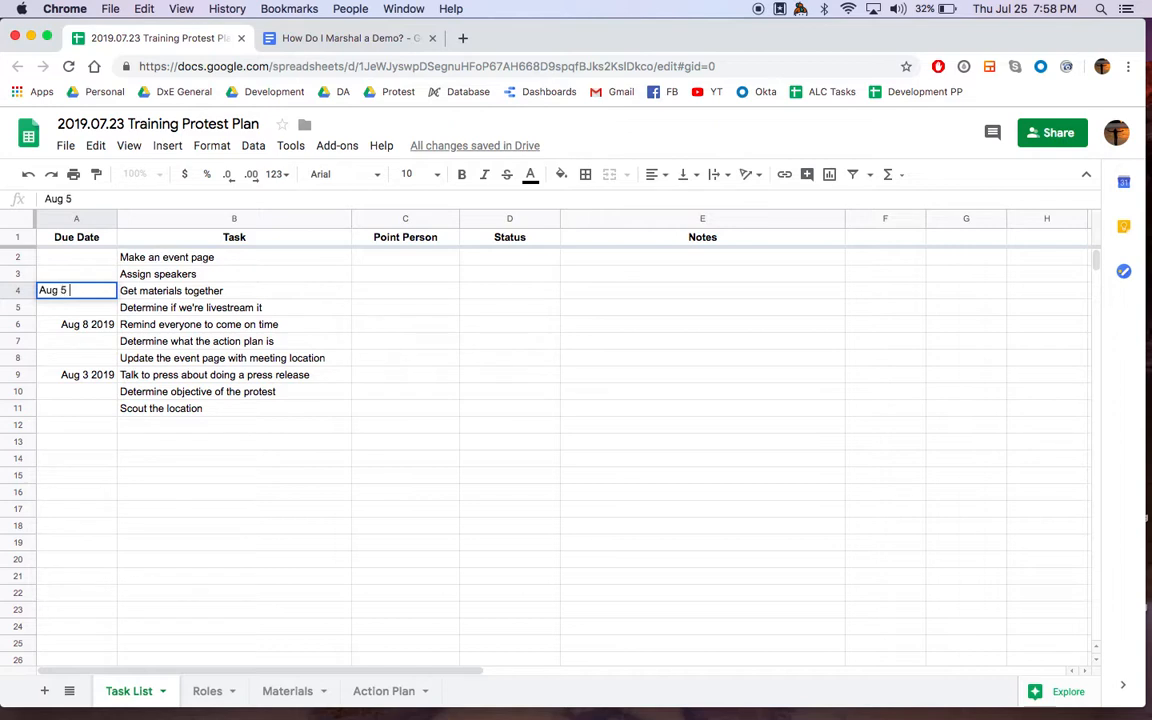
pyautogui.click(133, 393)
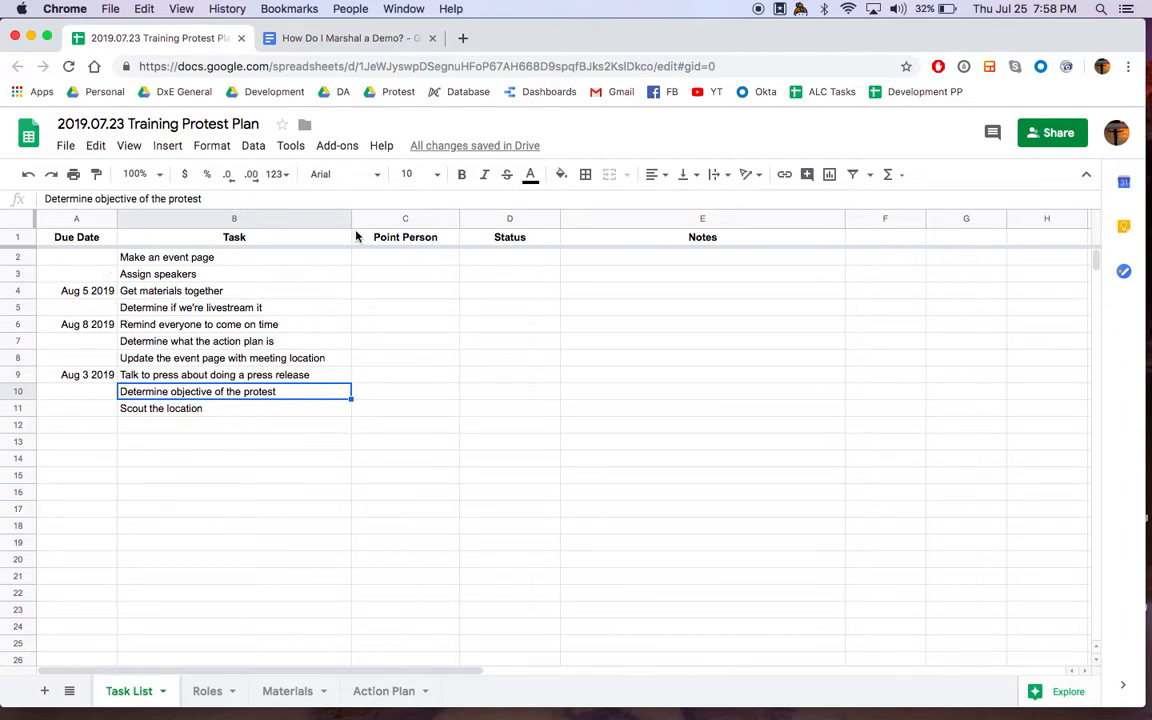
pyautogui.click(91, 262)
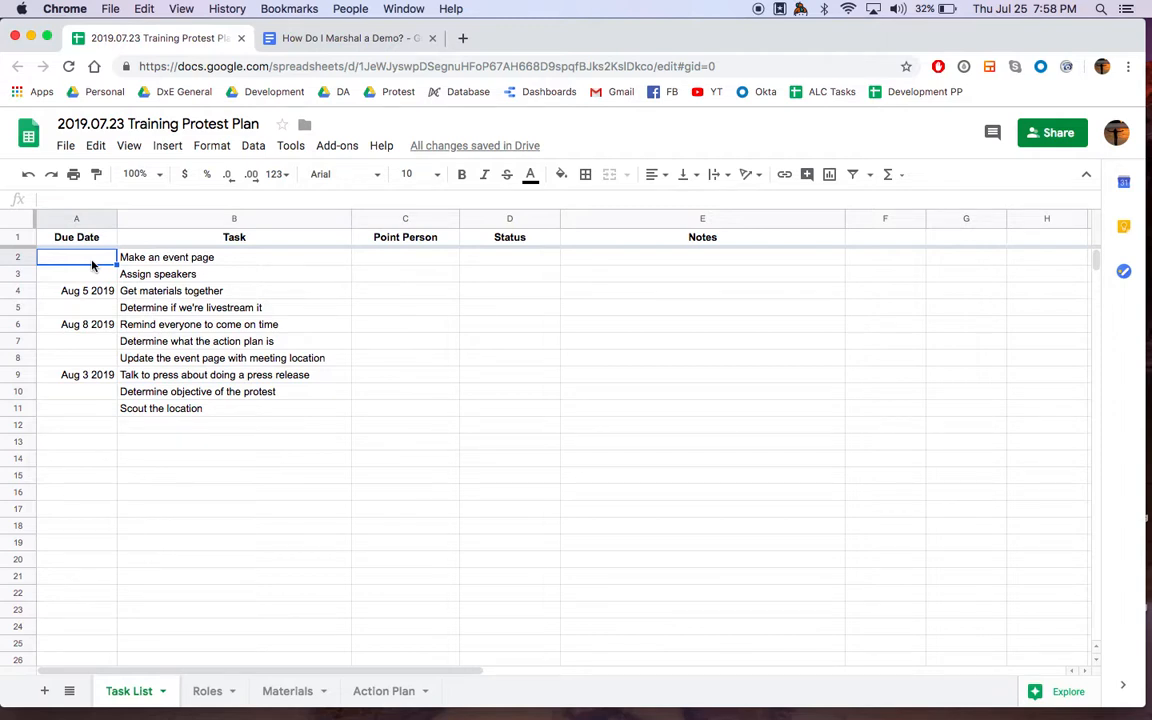
pyautogui.write('Jul 26 2019')
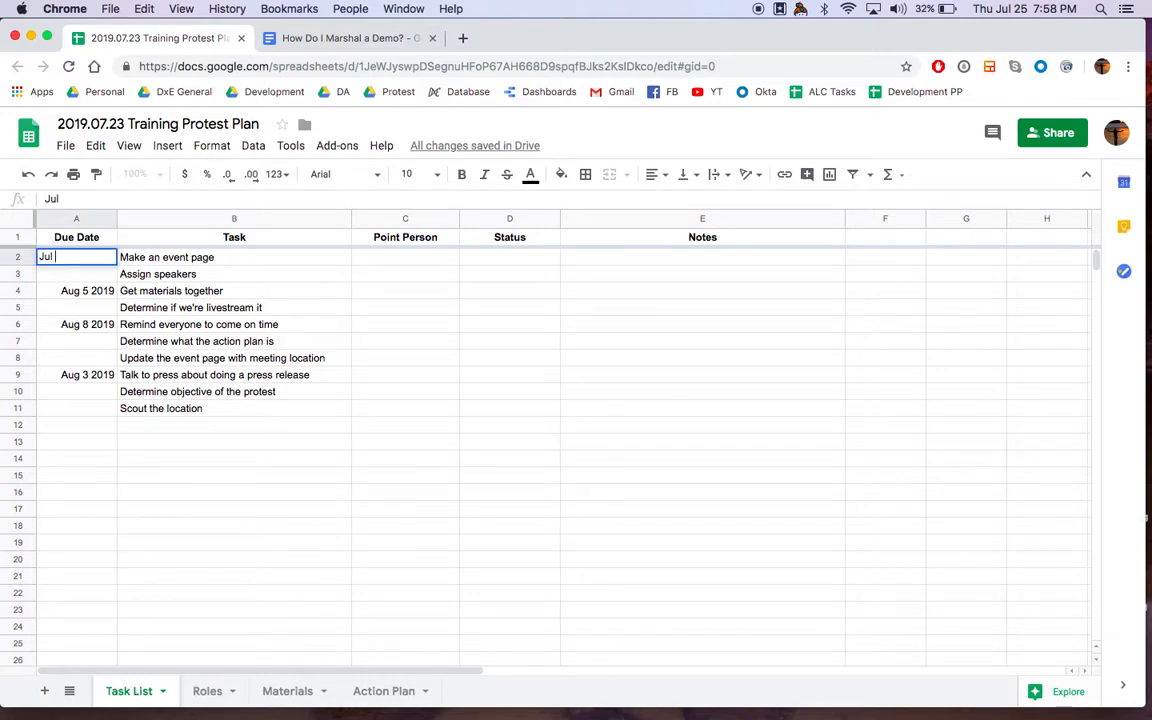
pyautogui.click(168, 408)
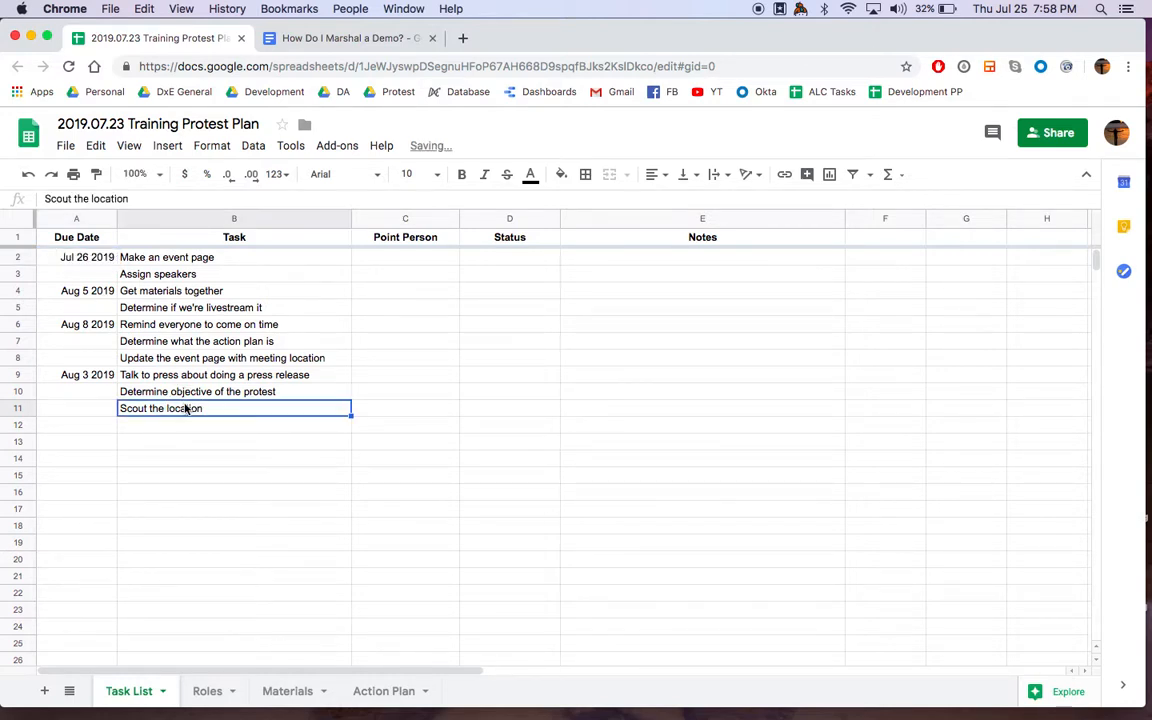
# Set the due dates of "Scout the location" to Jul 28 2019 and "Determine objective of the protest" to Jul 26 2019
pyautogui.click(103, 407)
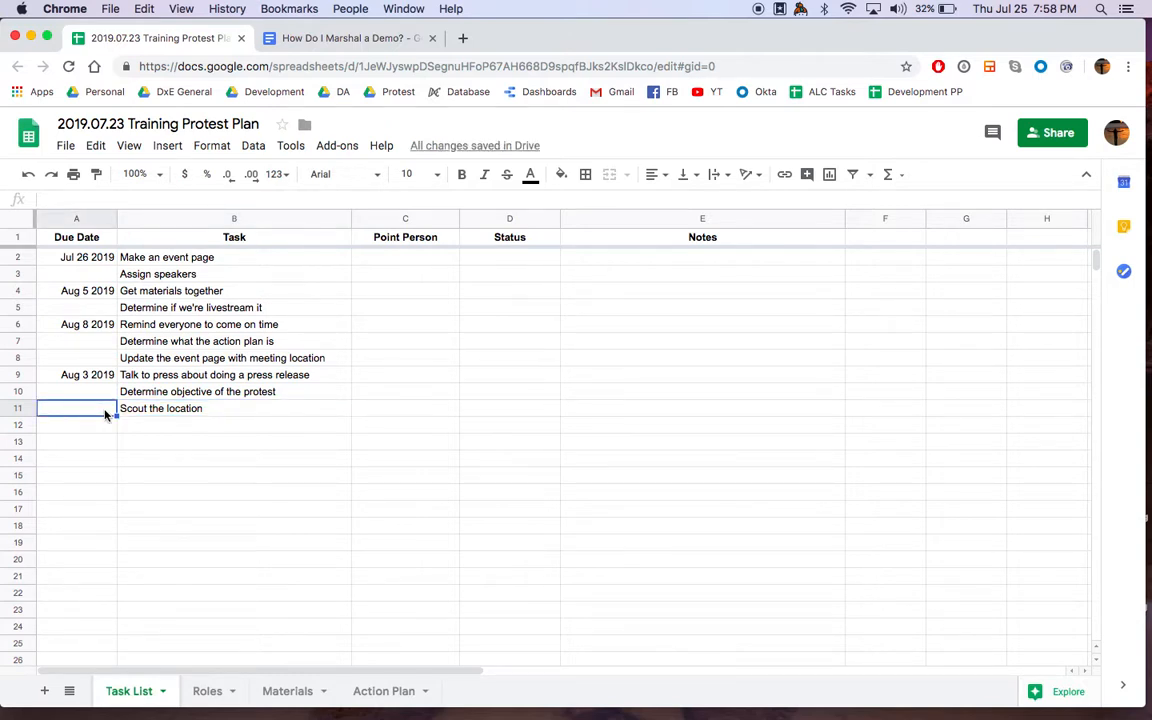
pyautogui.write('Jul 28 2019')
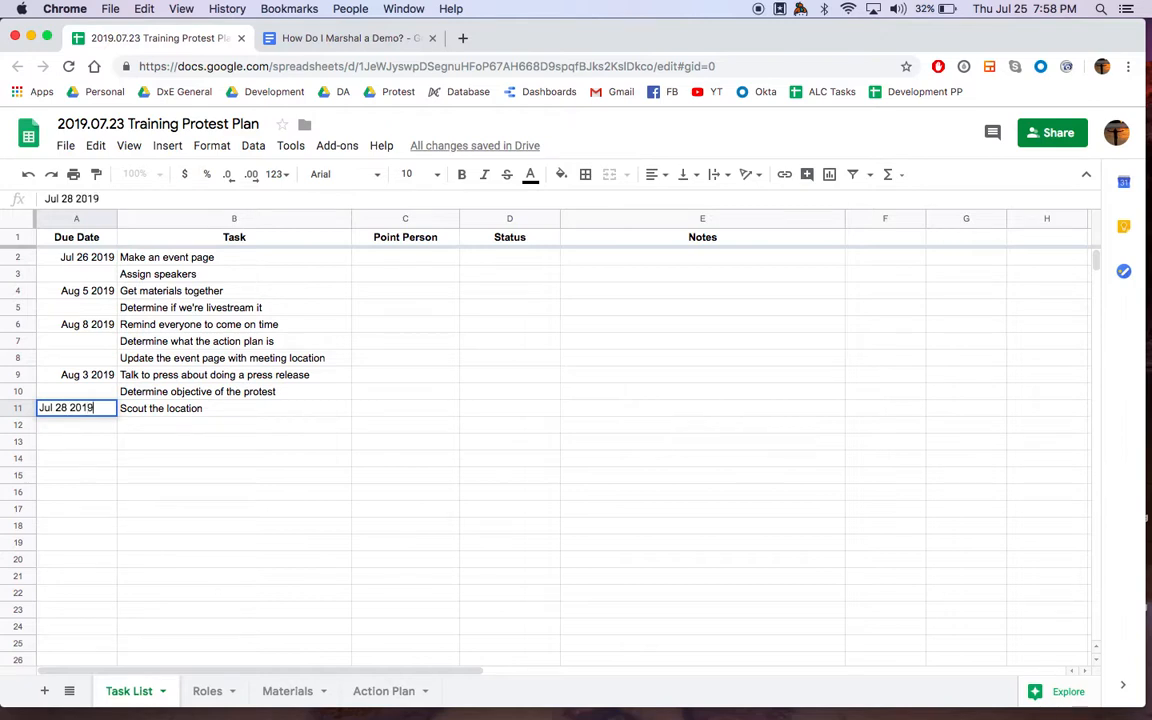
pyautogui.click(190, 463)
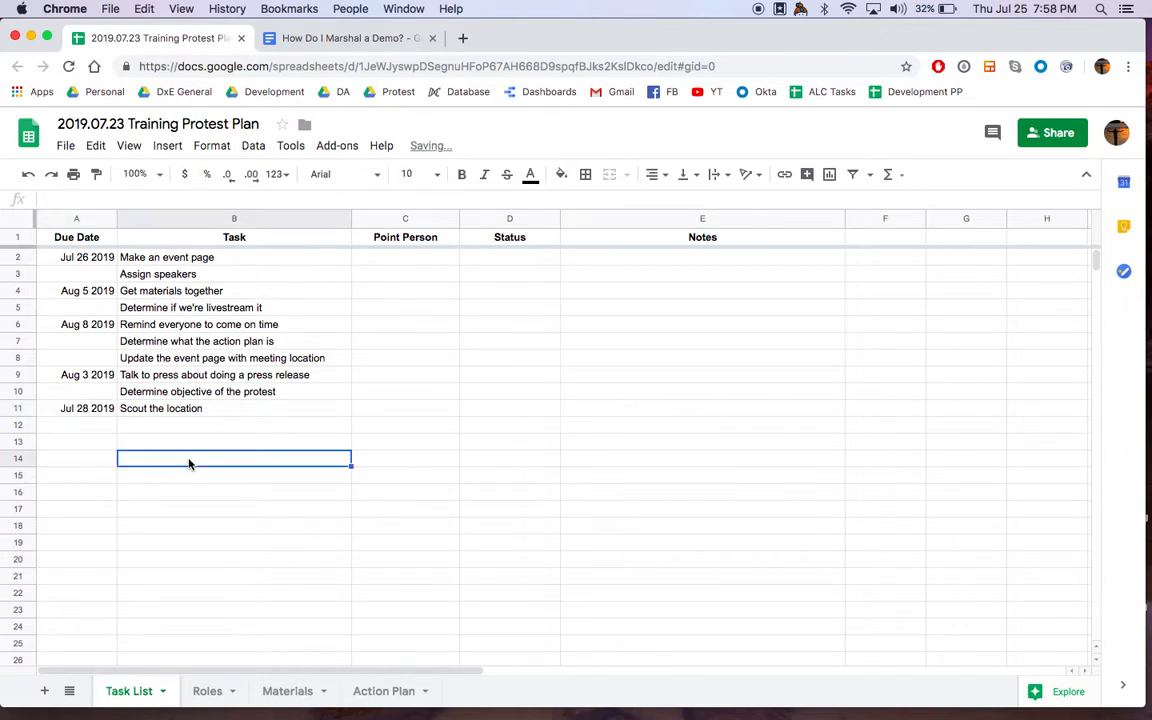
pyautogui.click(95, 392)
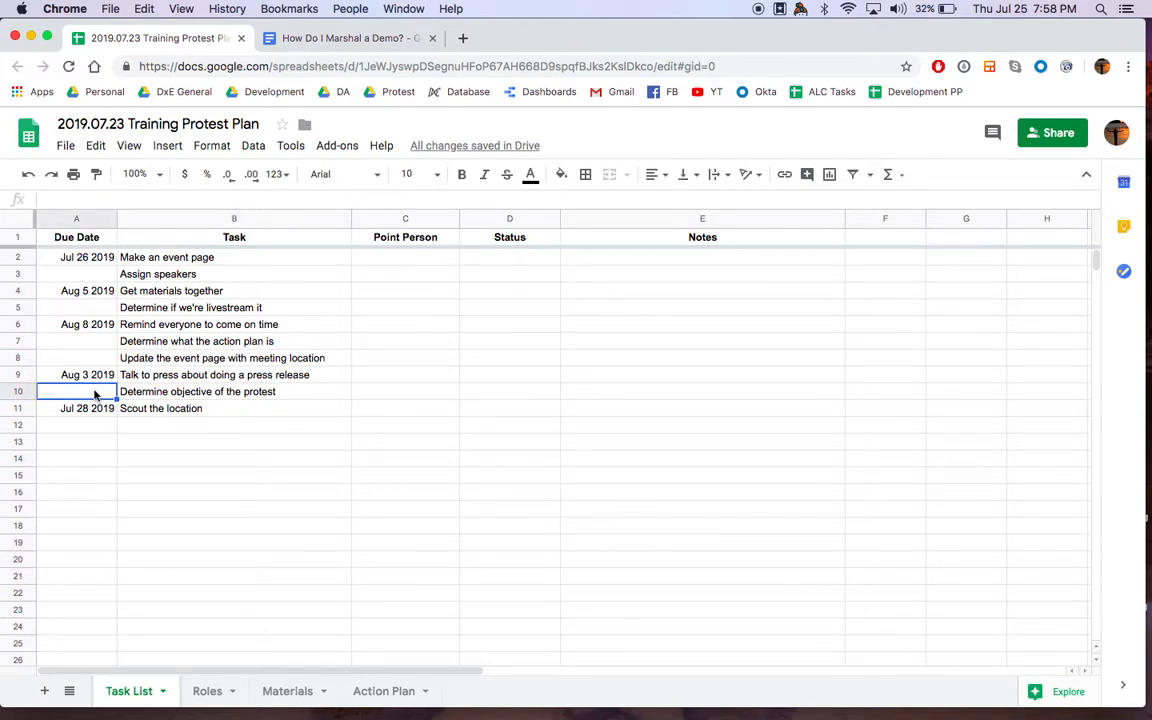
pyautogui.write('A')
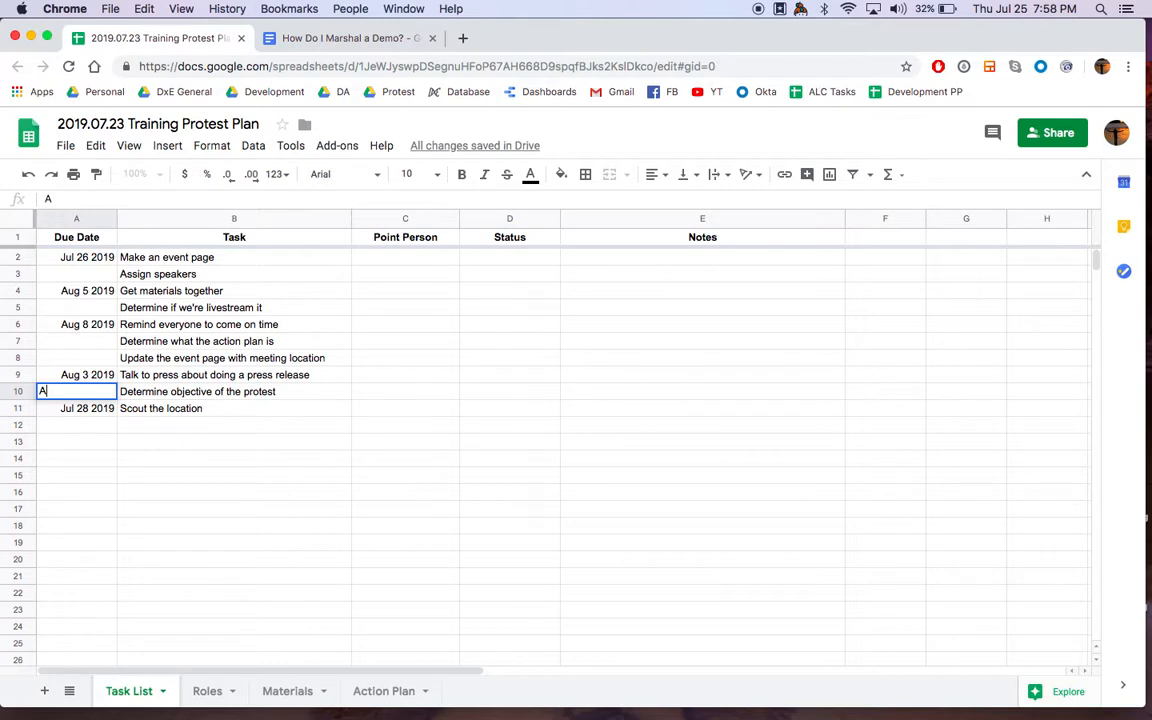
pyautogui.press('BackSpace')
pyautogui.write('Jul 26 2019')
pyautogui.click(185, 460)
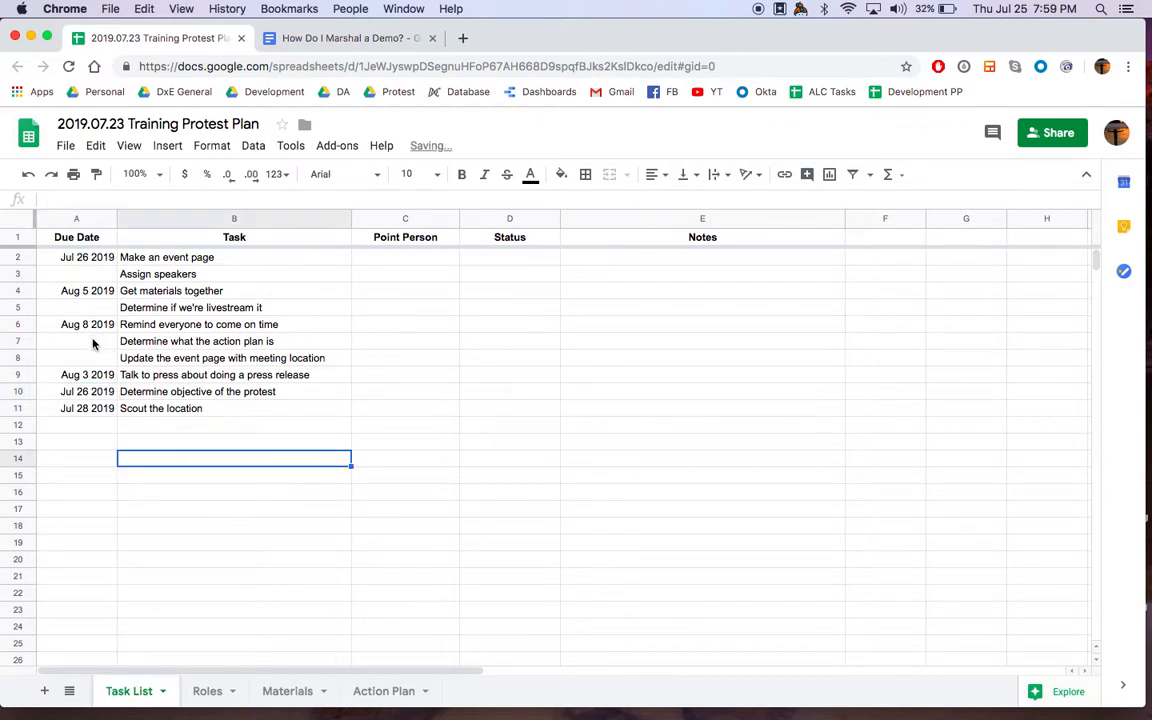
# Enter Jul 30 2019 as the due date for "Determine what the action plan is" in A7
pyautogui.click(93, 343)
pyautogui.write('Jul 30 2019')
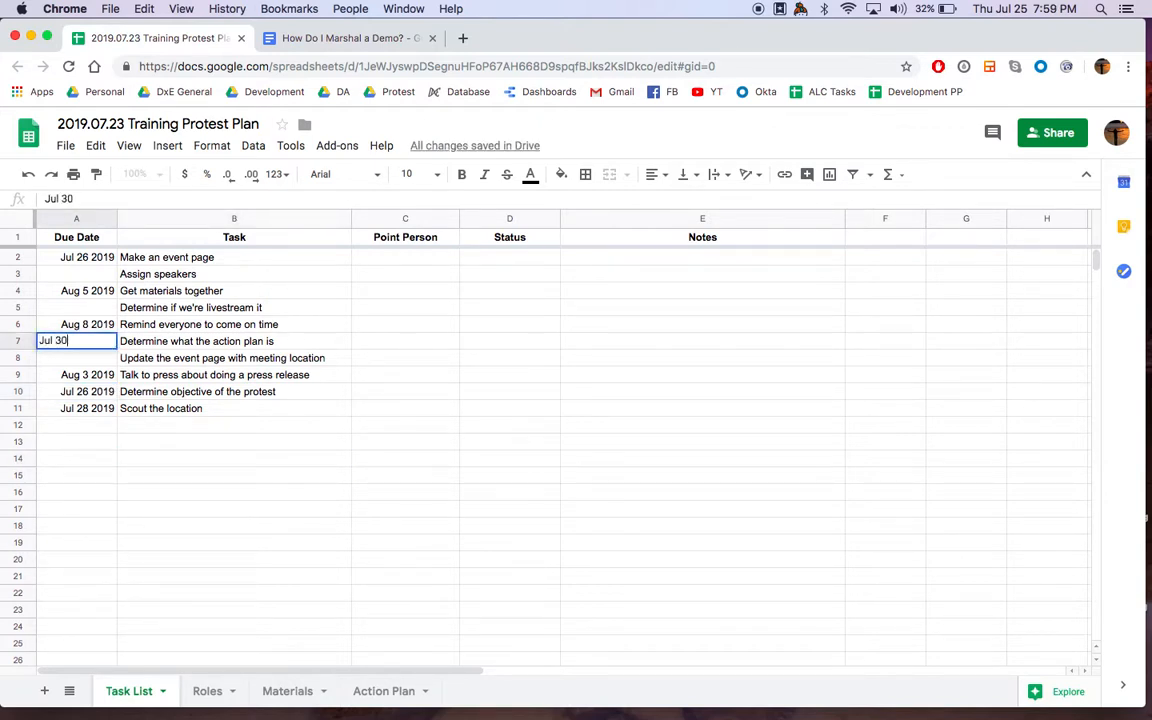
pyautogui.click(131, 473)
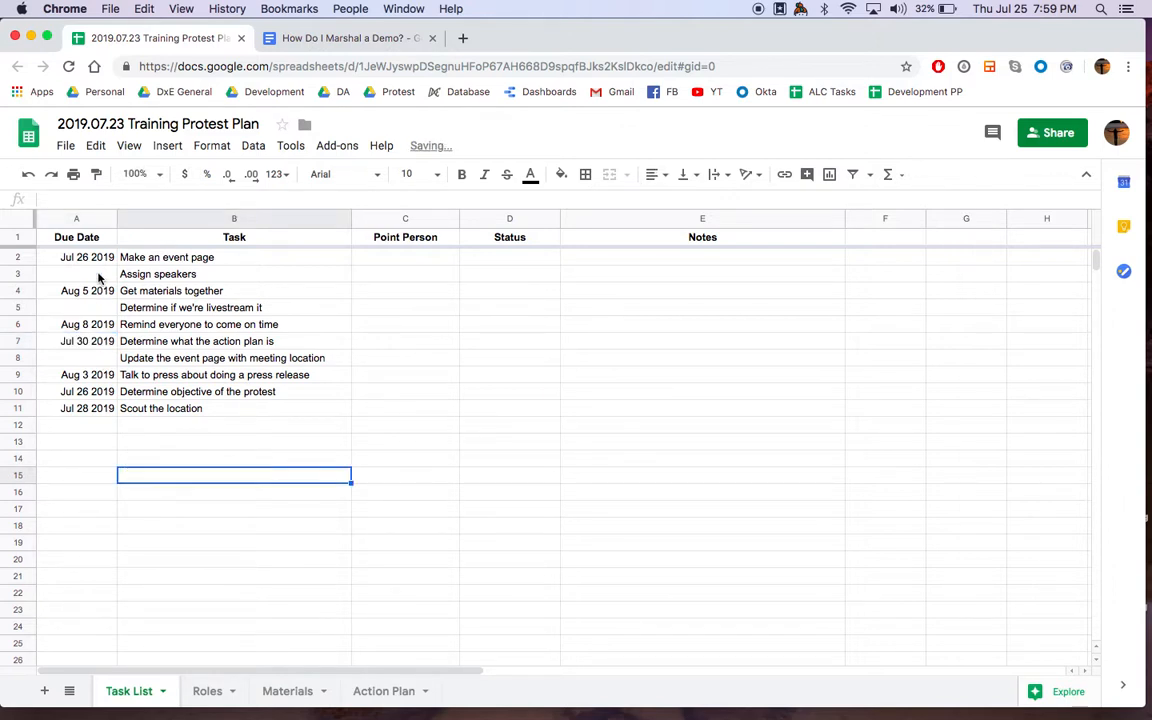
# Enter Aug 9 2019 as the due date for the task "Assign speakers" in A3
pyautogui.click(99, 276)
pyautogui.write('Jul')
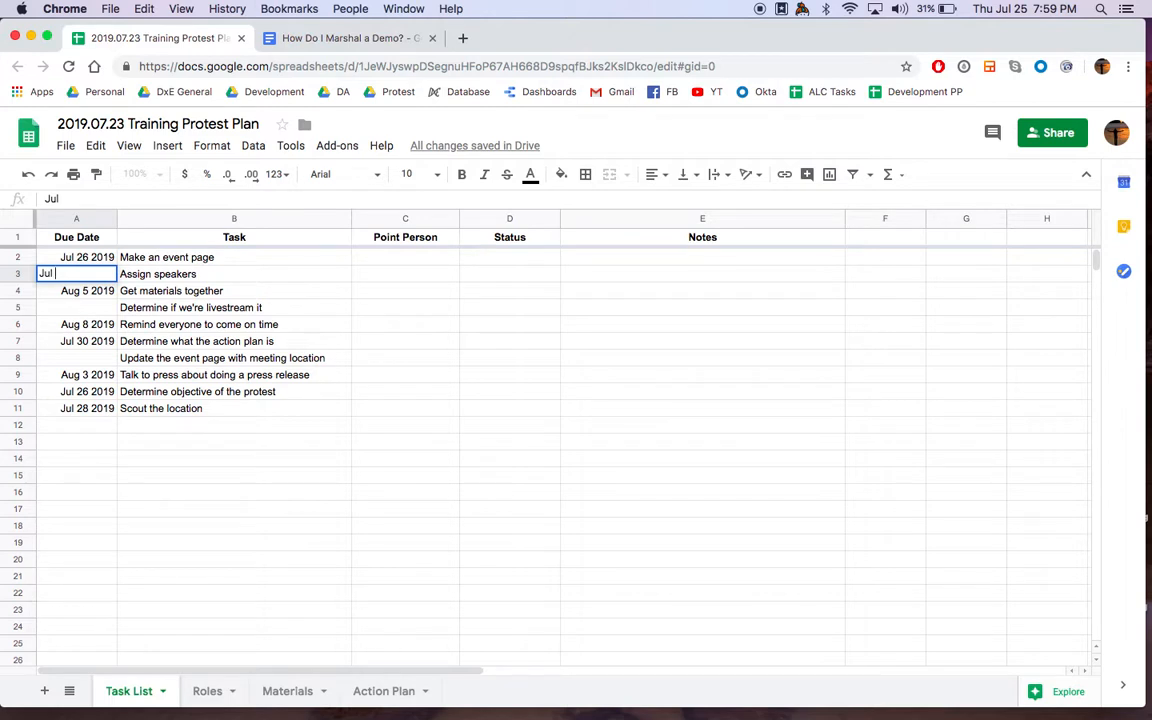
pyautogui.press('BackSpace')
pyautogui.press('BackSpace')
pyautogui.press('BackSpace')
pyautogui.write('Aug 9 2019')
pyautogui.click(95, 318)
# Set the due dates of "Determine if we're livestream it" to Aug 3 2019 and "Update the event page with meeting location" to Aug 5 2019
pyautogui.click(97, 312)
pyautogui.write('Aug 3 2019')
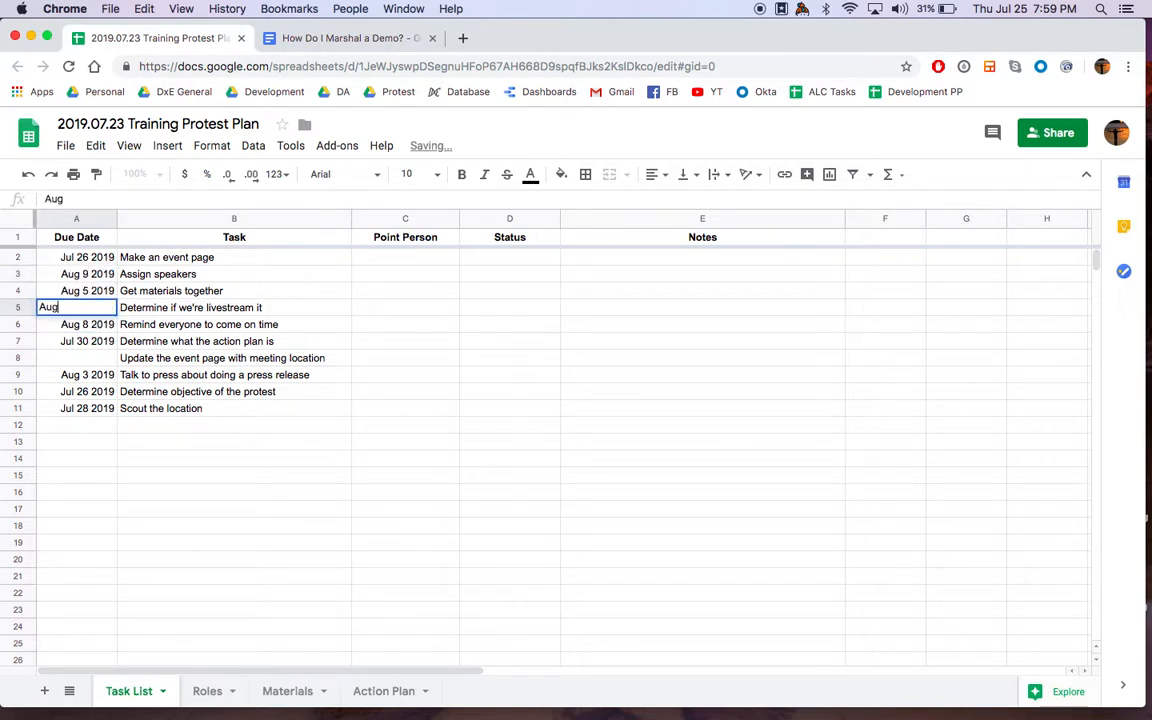
pyautogui.click(100, 340)
pyautogui.click(100, 357)
pyautogui.write('Aug 5 2019')
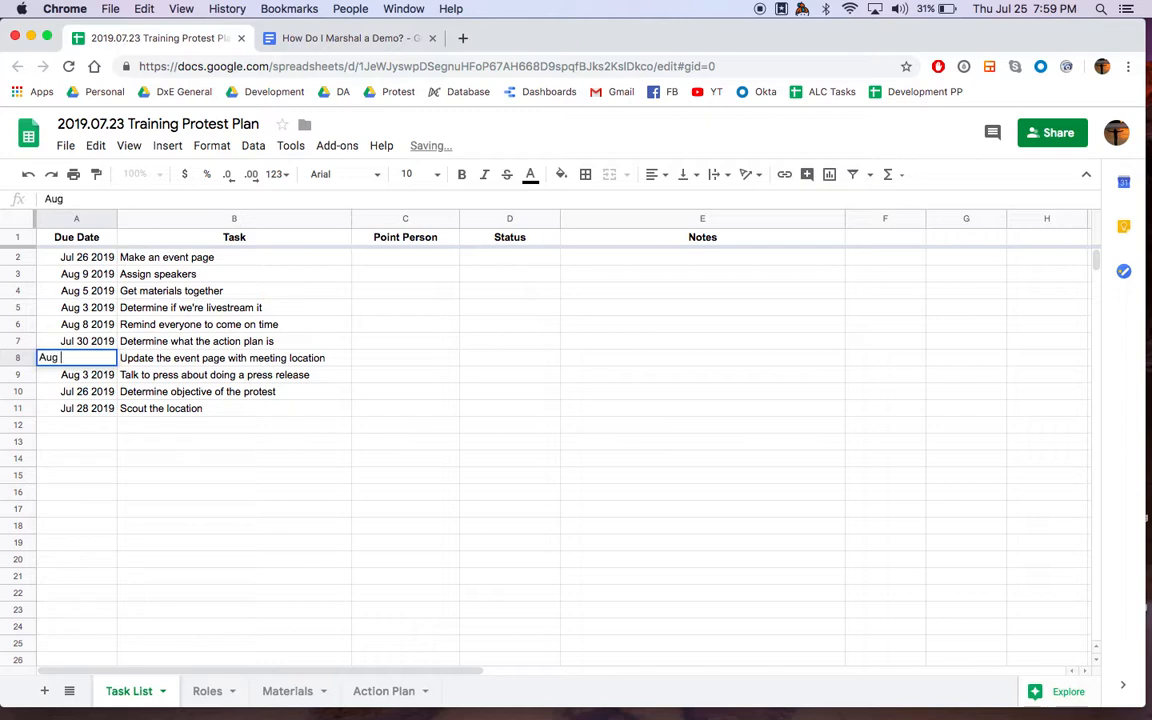
pyautogui.click(195, 428)
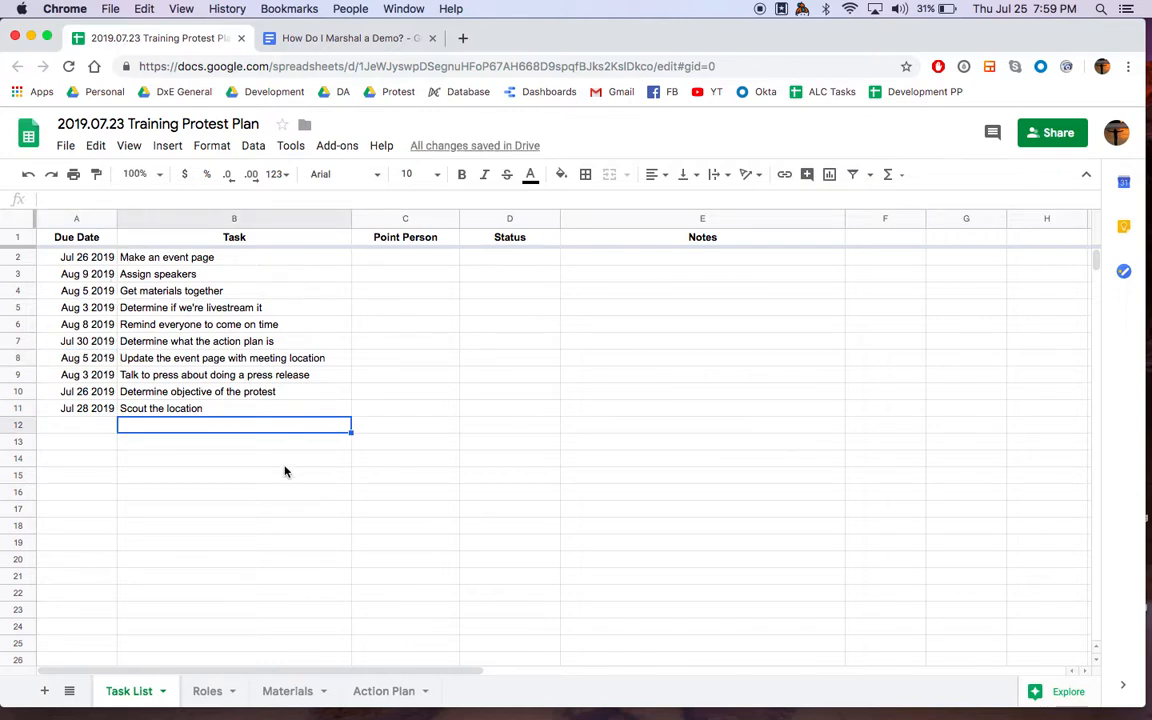
# Sort the Task List sheet A → Z by the Due Date column
pyautogui.click(109, 219)
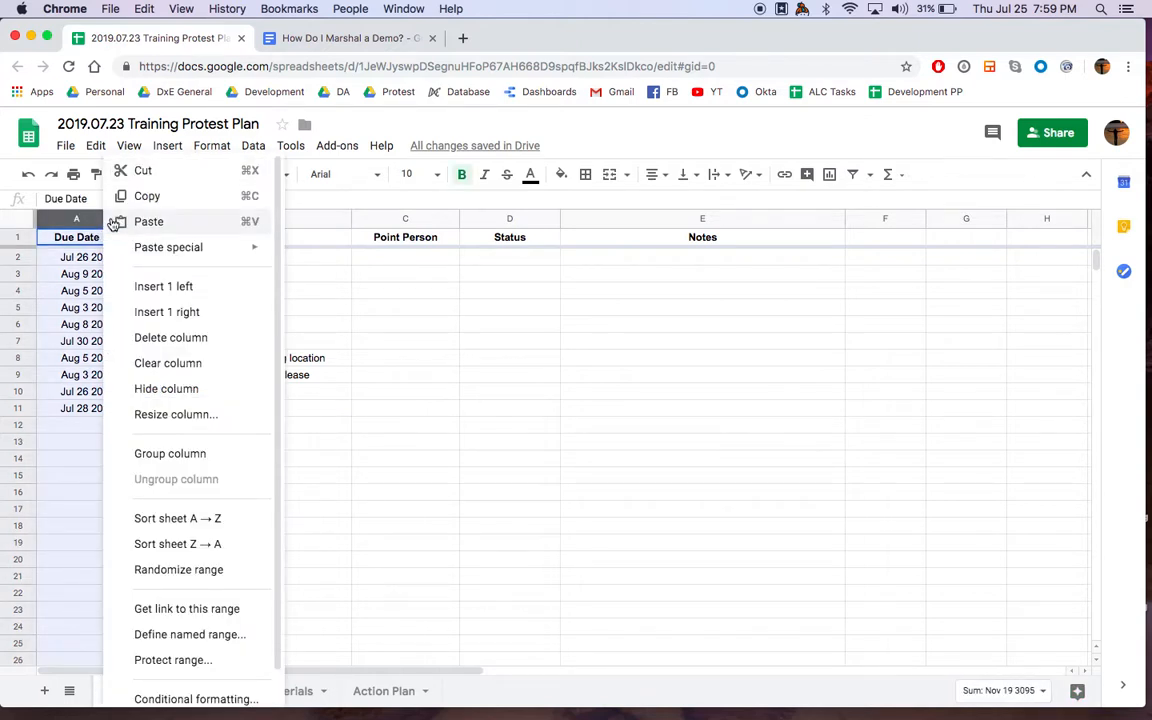
pyautogui.click(199, 519)
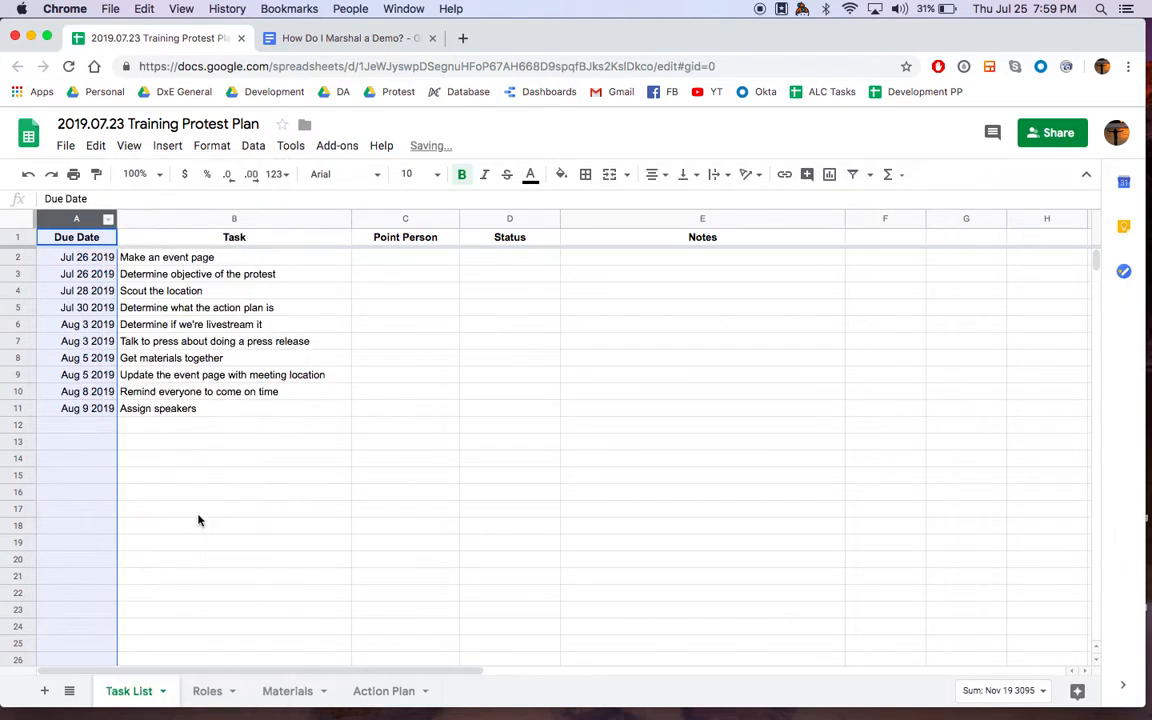
# Go through the due dates in column A one by one from A2 to check their chronological order
pyautogui.click(71, 258)
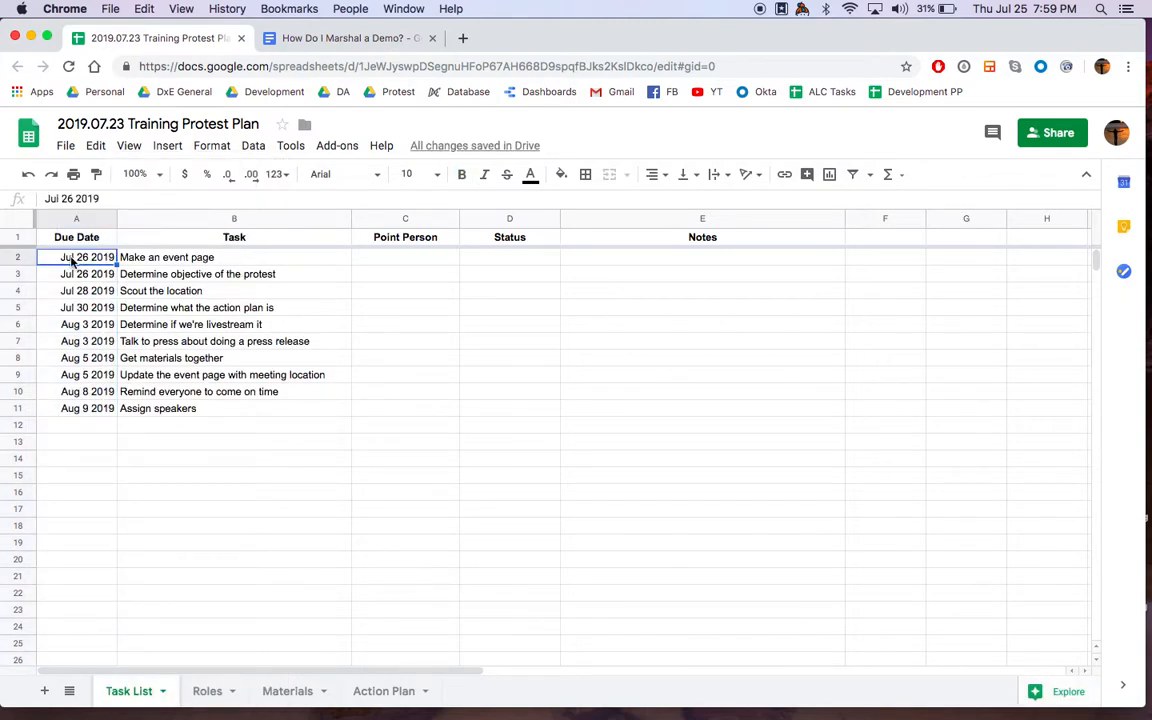
pyautogui.press('Down')
pyautogui.press('Down')
pyautogui.press('Down')
pyautogui.press('Down')
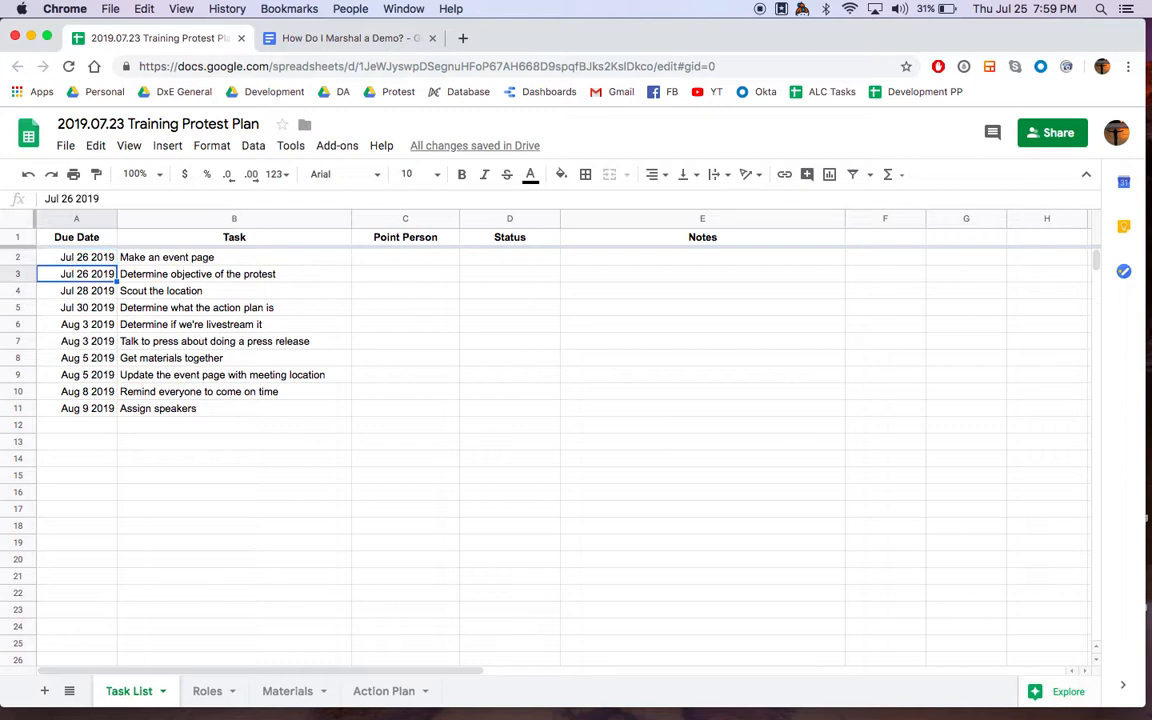
pyautogui.press('Down')
pyautogui.press('Down')
pyautogui.press('Down')
pyautogui.press('Down')
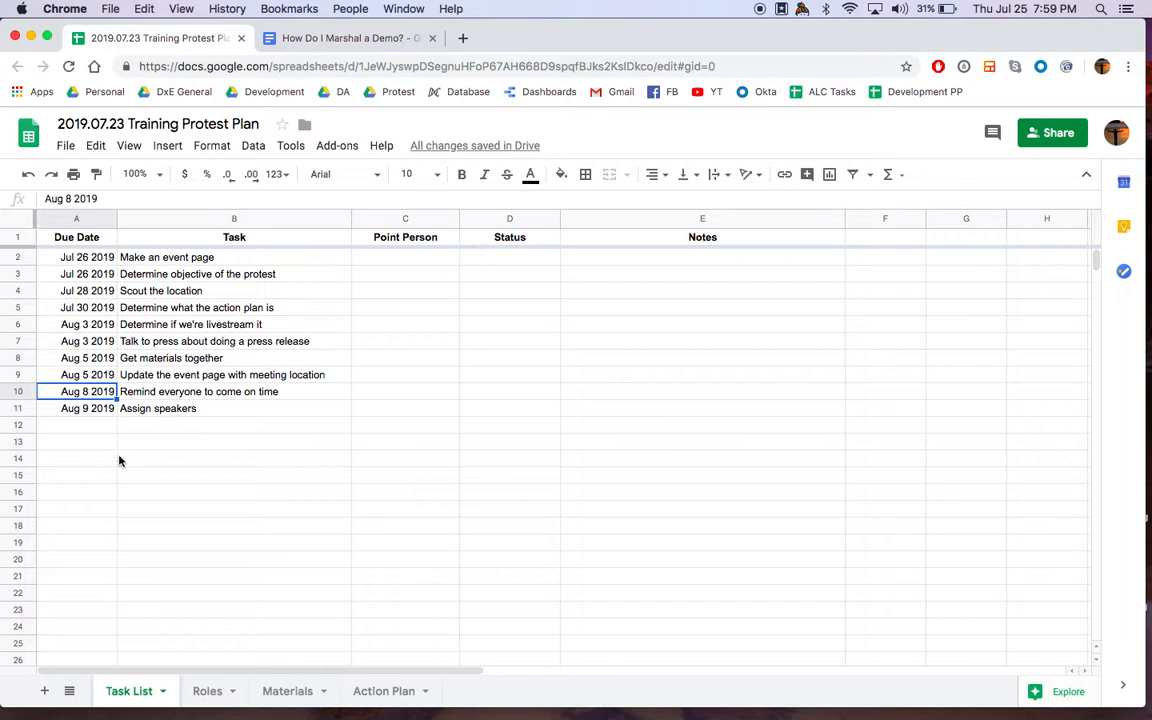
pyautogui.click(452, 224)
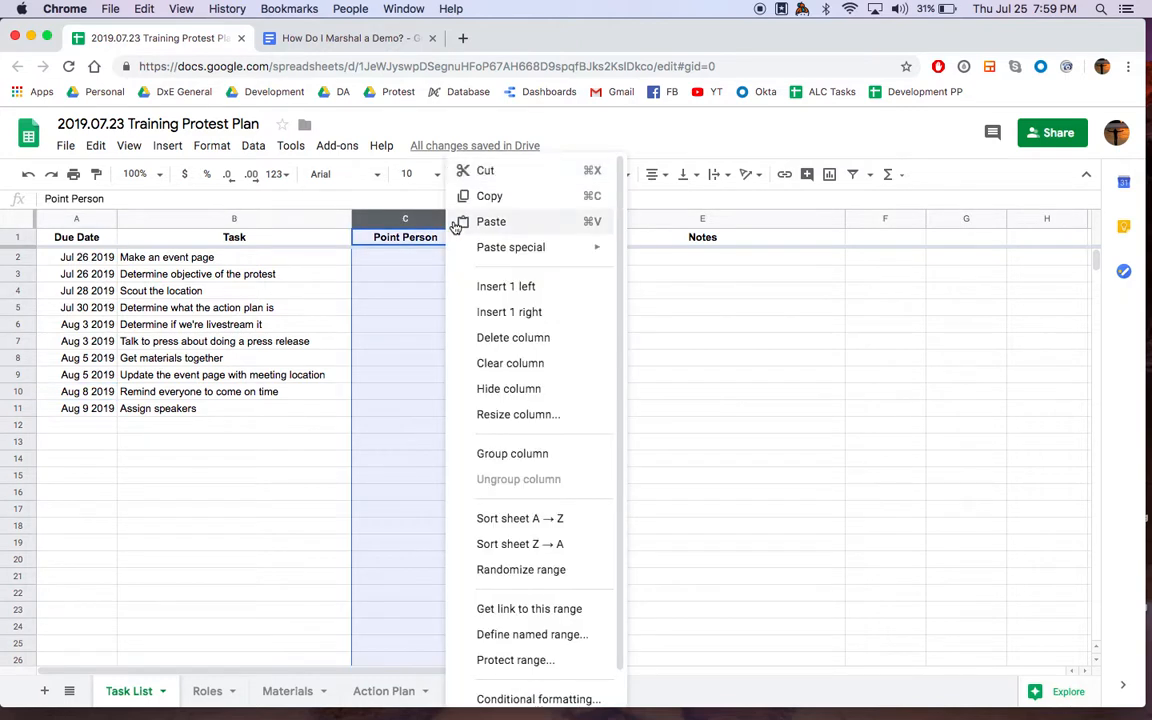
pyautogui.click(231, 306)
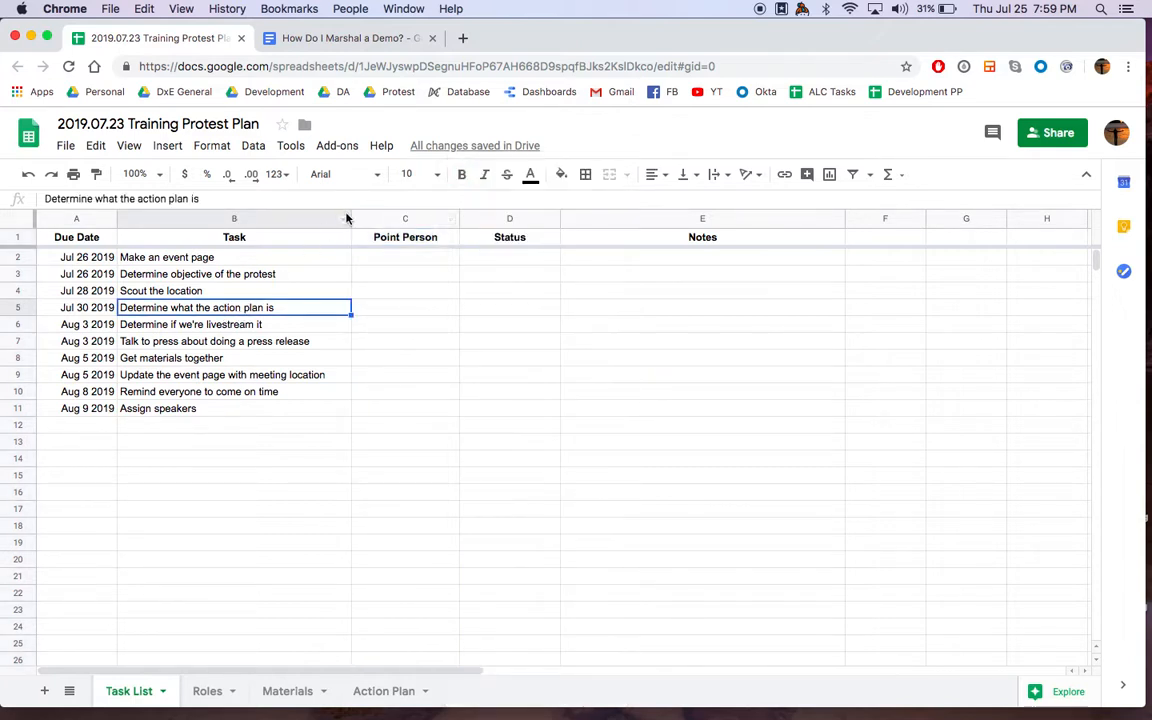
pyautogui.click(342, 224)
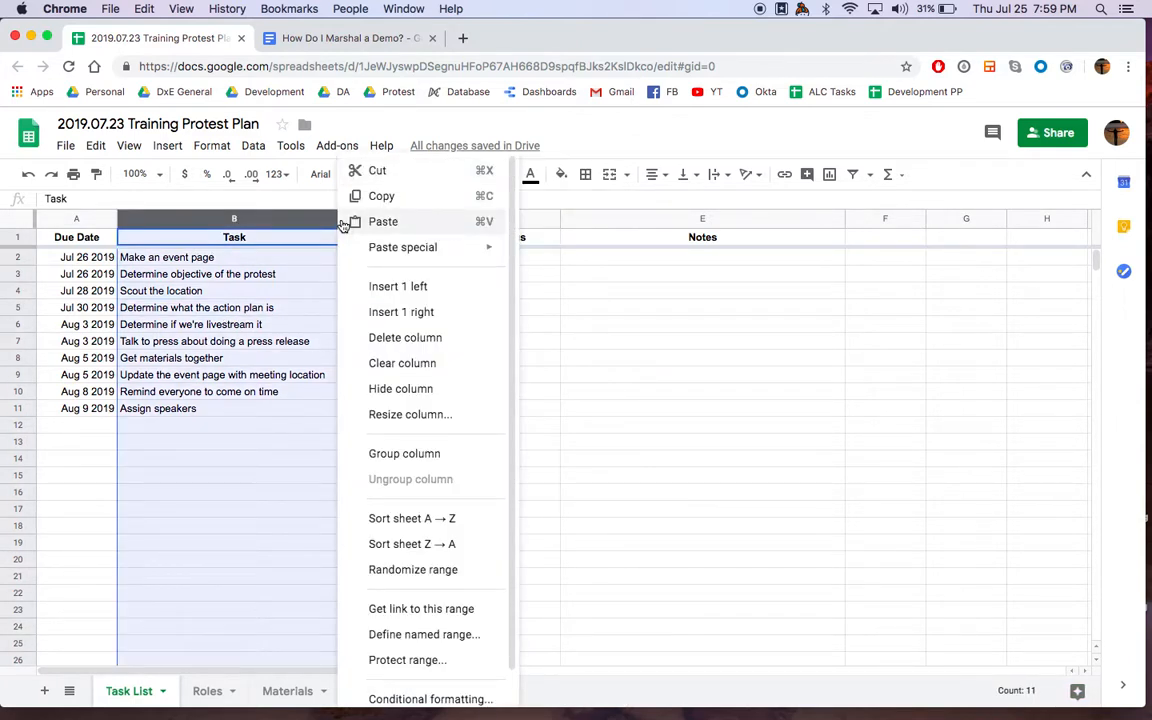
pyautogui.click(60, 257)
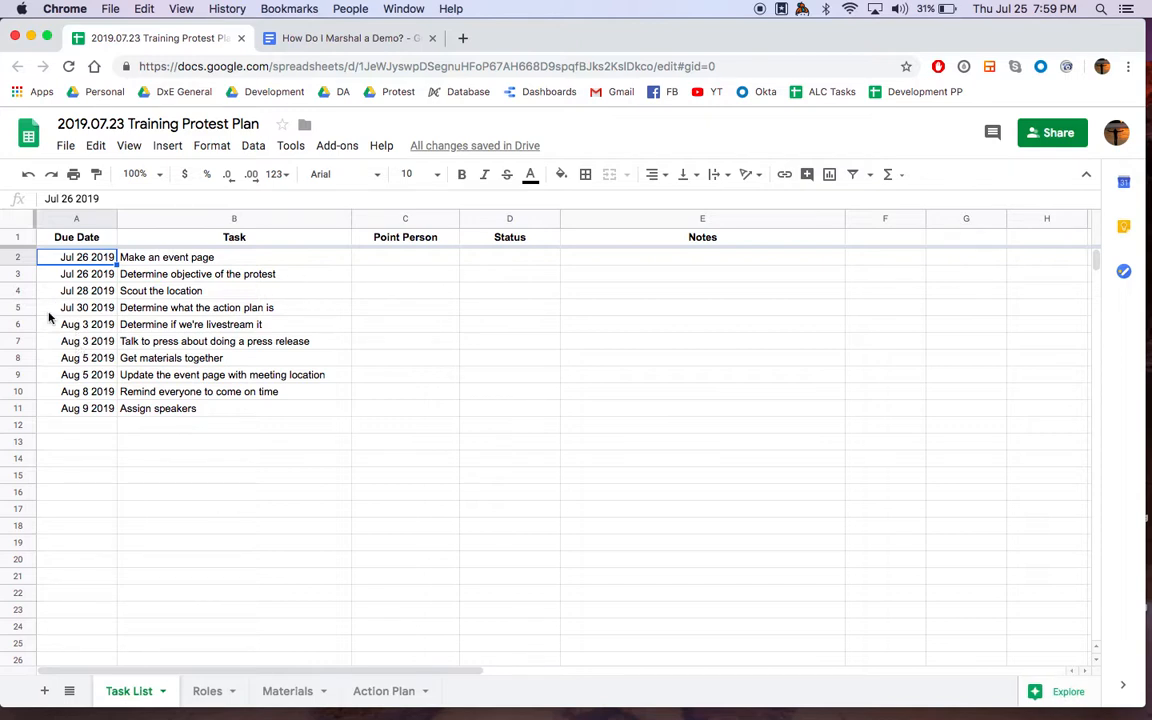
# Enter a point person's first name for each task from "Make an event page" to "Determine if we're livestream it" in C2:C6
pyautogui.click(388, 254)
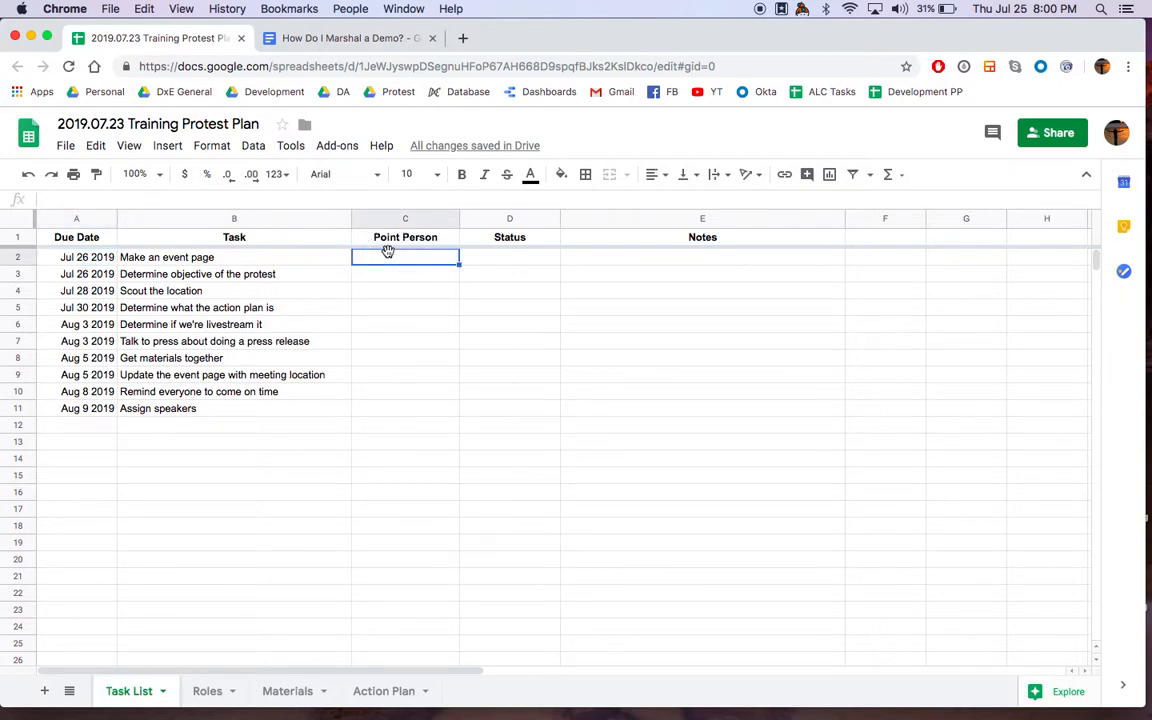
pyautogui.write('Almira')
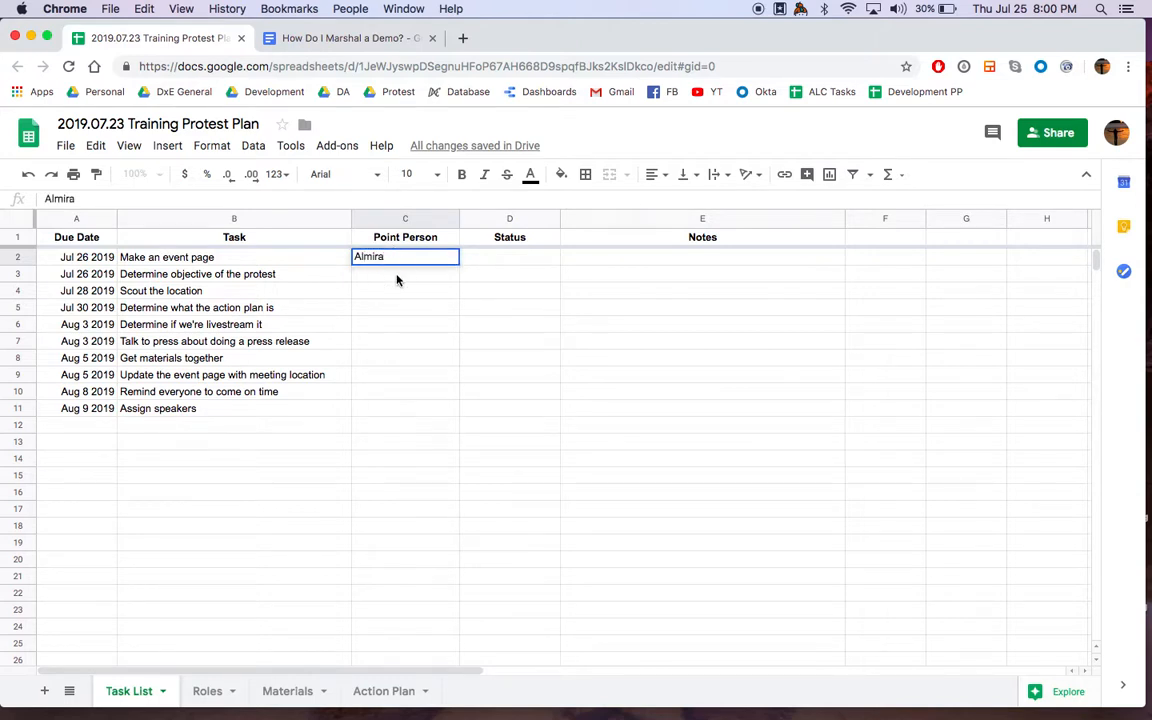
pyautogui.press('Return')
pyautogui.write('Tania')
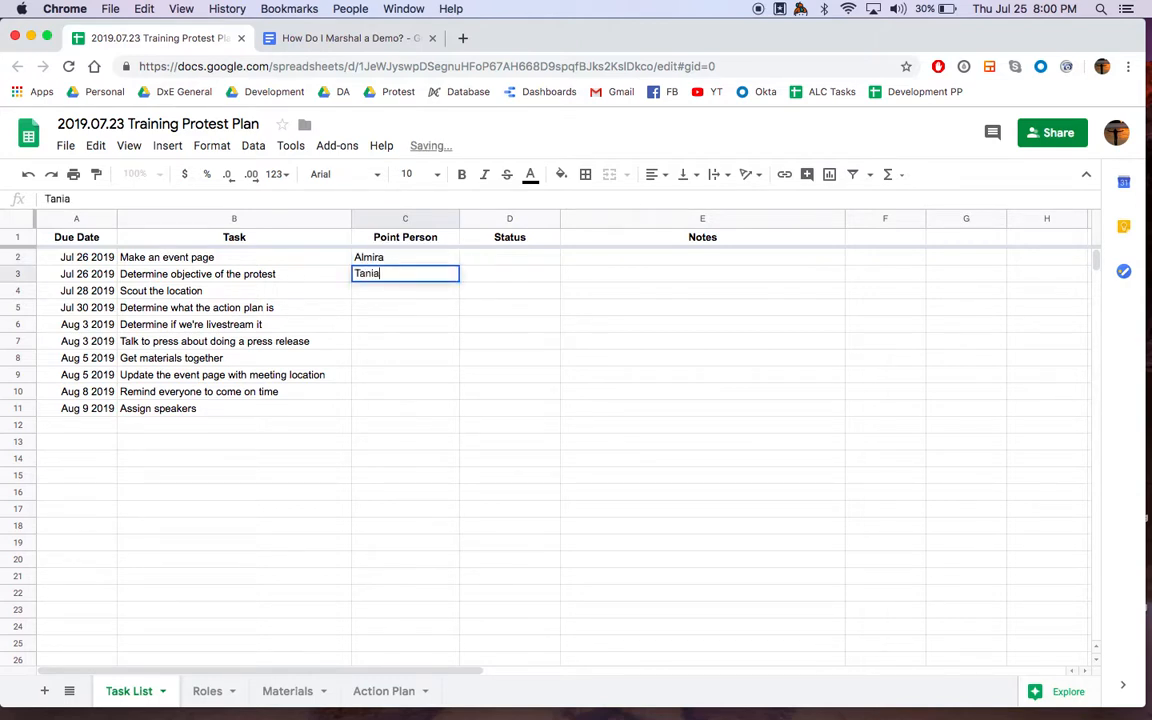
pyautogui.press('Return')
pyautogui.write('Tania')
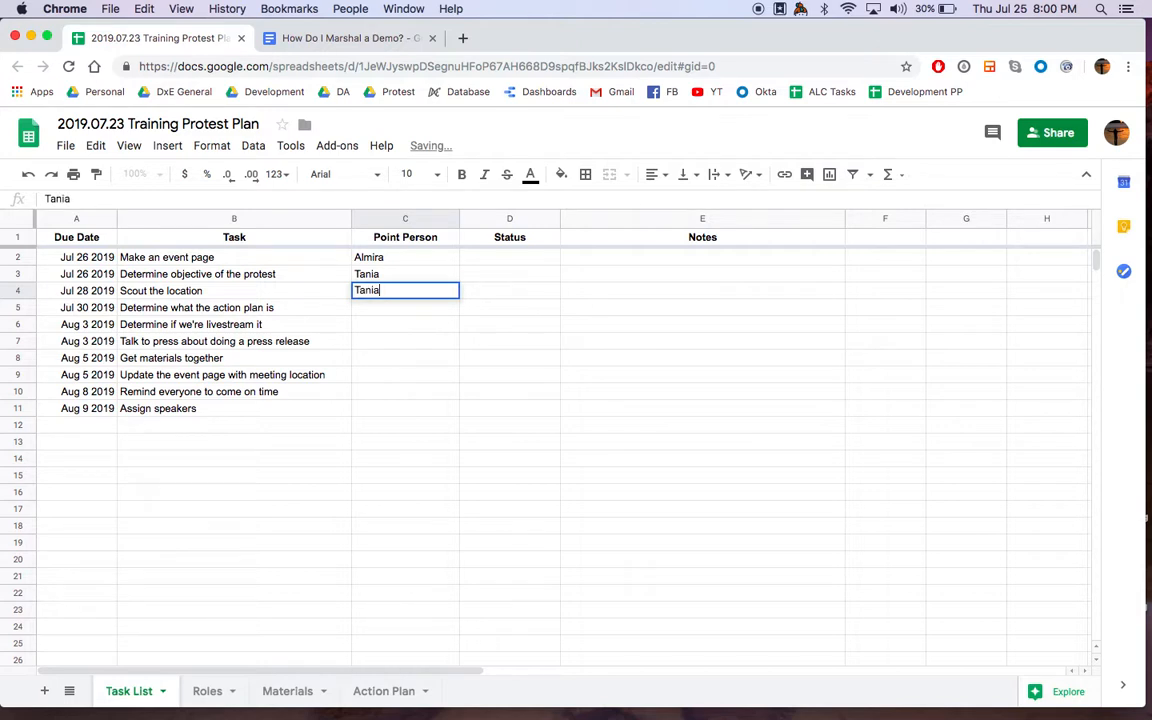
pyautogui.click(391, 318)
pyautogui.click(387, 312)
pyautogui.write('Megan')
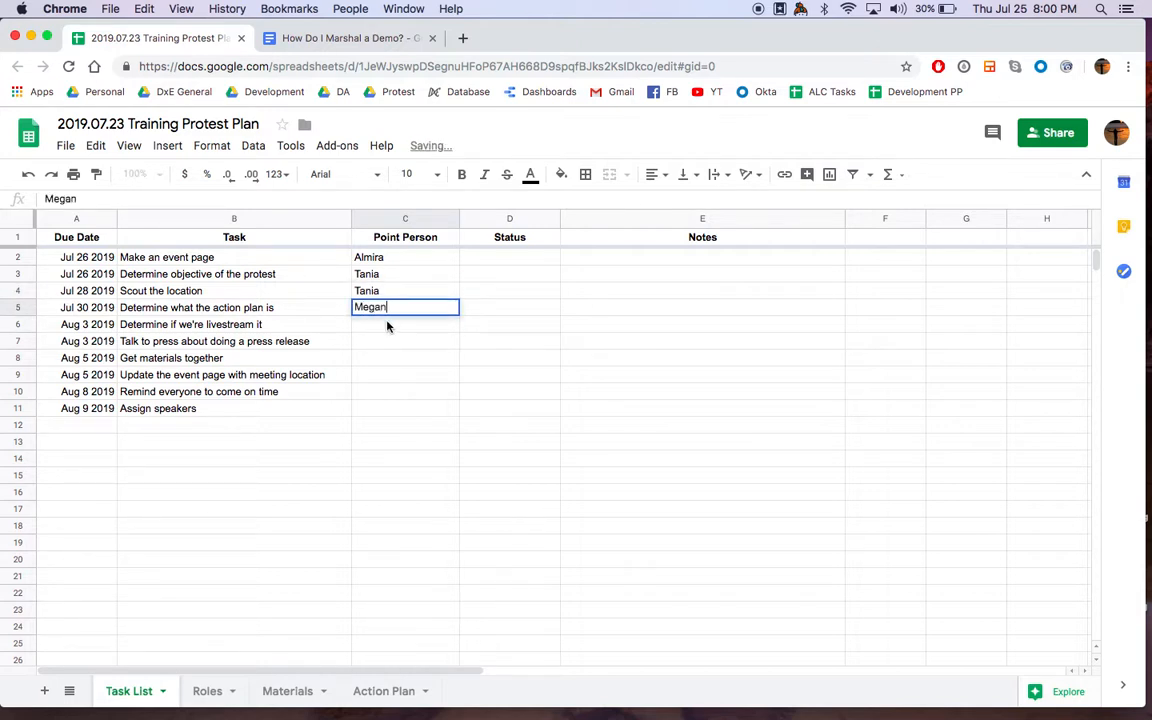
pyautogui.press('Return')
pyautogui.write('Matthew')
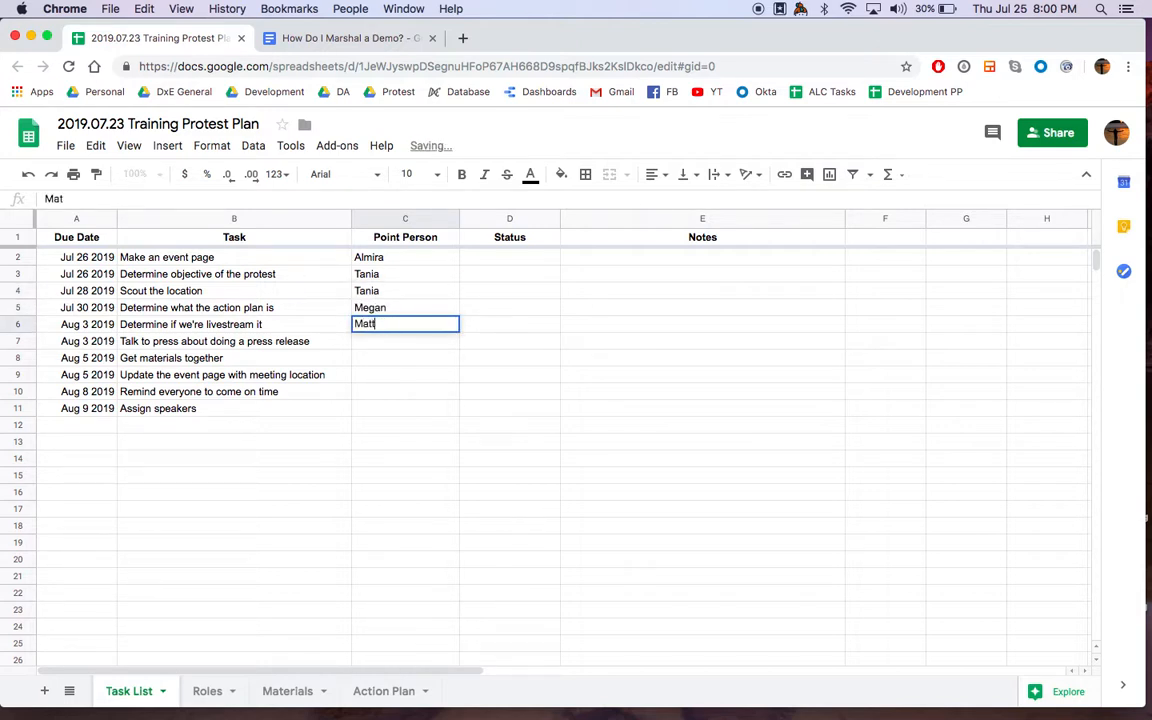
pyautogui.press('Return')
# Enter a point person's first name for each task from "Talk to press about doing a press release" to "Assign speakers" in C7:C11
pyautogui.write('Almira')
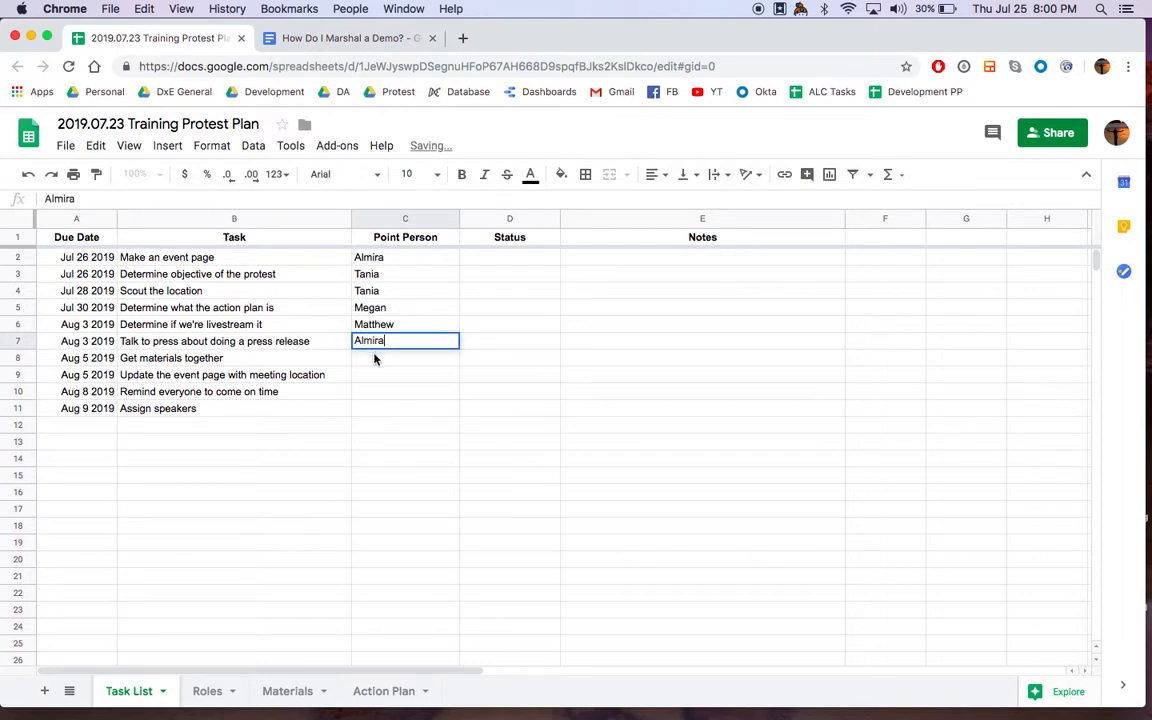
pyautogui.press('Return')
pyautogui.write('Almira')
pyautogui.press('Return')
pyautogui.write('Megan')
pyautogui.press('Return')
pyautogui.write('Diana')
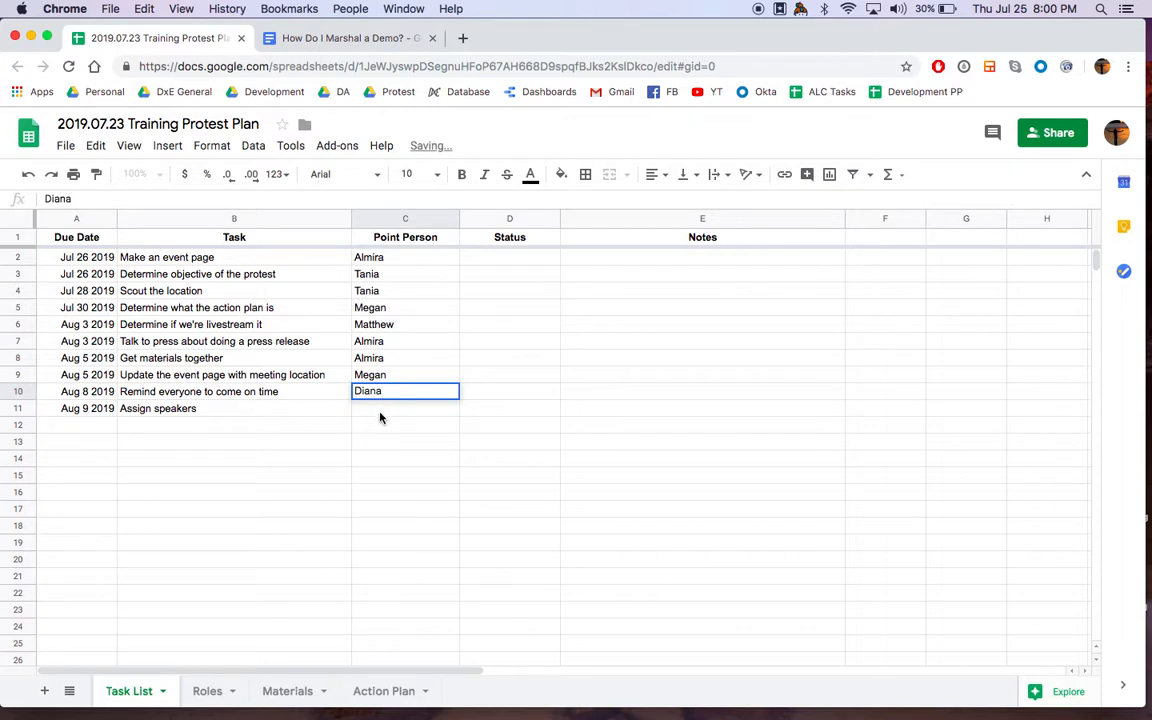
pyautogui.press('Return')
pyautogui.write('Brianna')
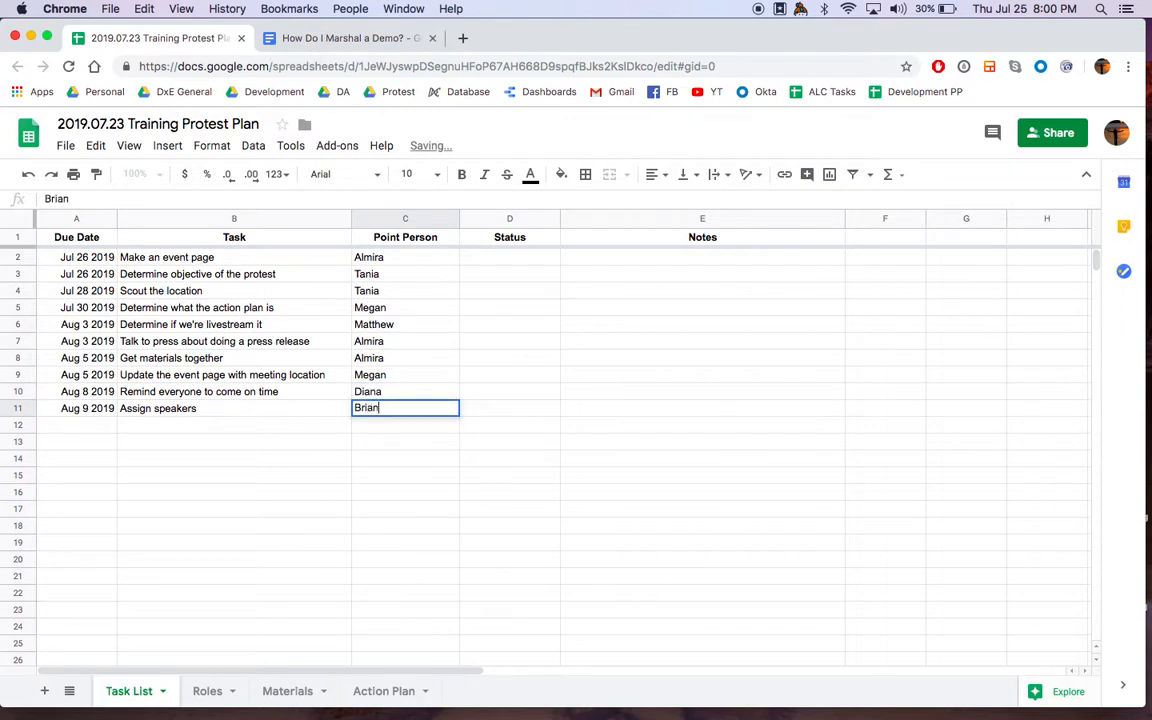
pyautogui.press('Return')
pyautogui.press('Return')
# Enter the status "To Do" in D2 and fill it down to D11 for all tasks
pyautogui.click(504, 259)
pyautogui.write('To Do')
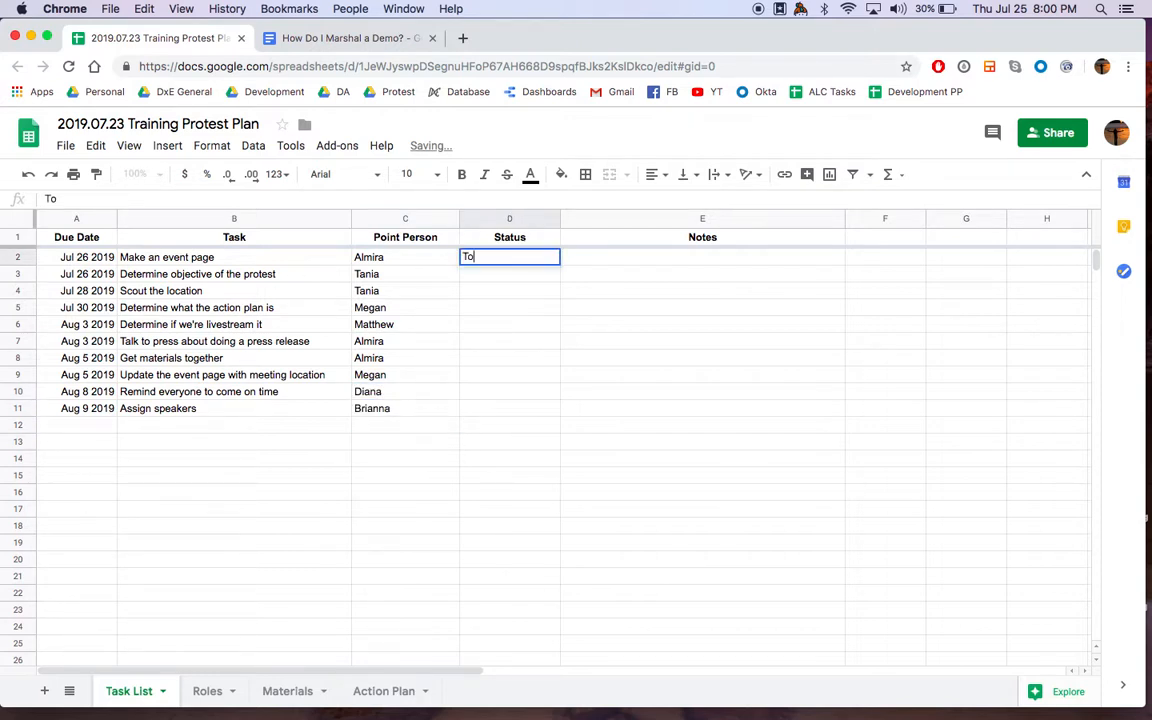
pyautogui.click(524, 348)
pyautogui.click(507, 257)
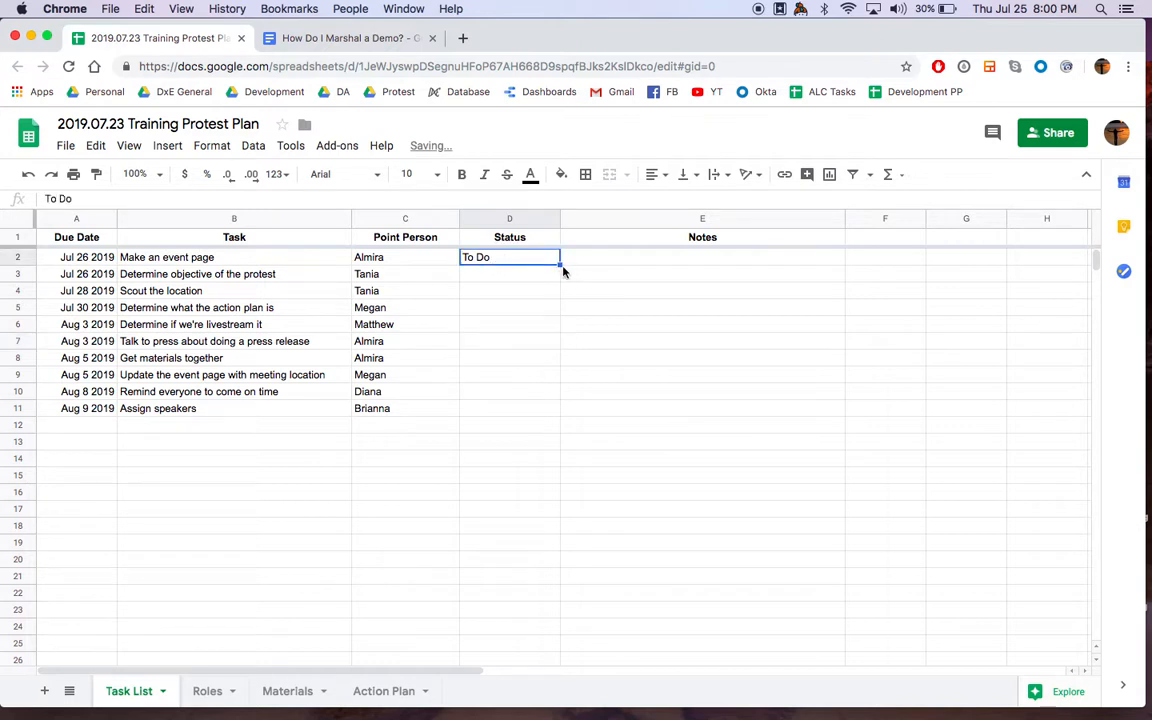
pyautogui.moveTo(562, 265); pyautogui.dragTo(555, 410)
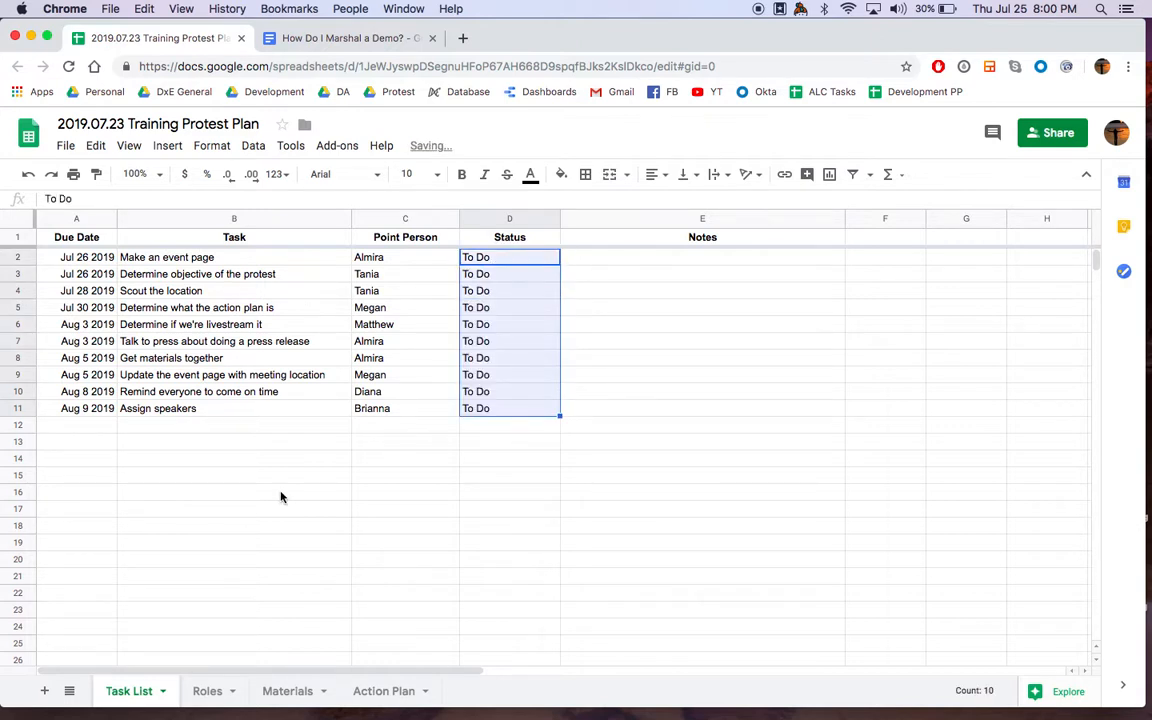
pyautogui.click(281, 497)
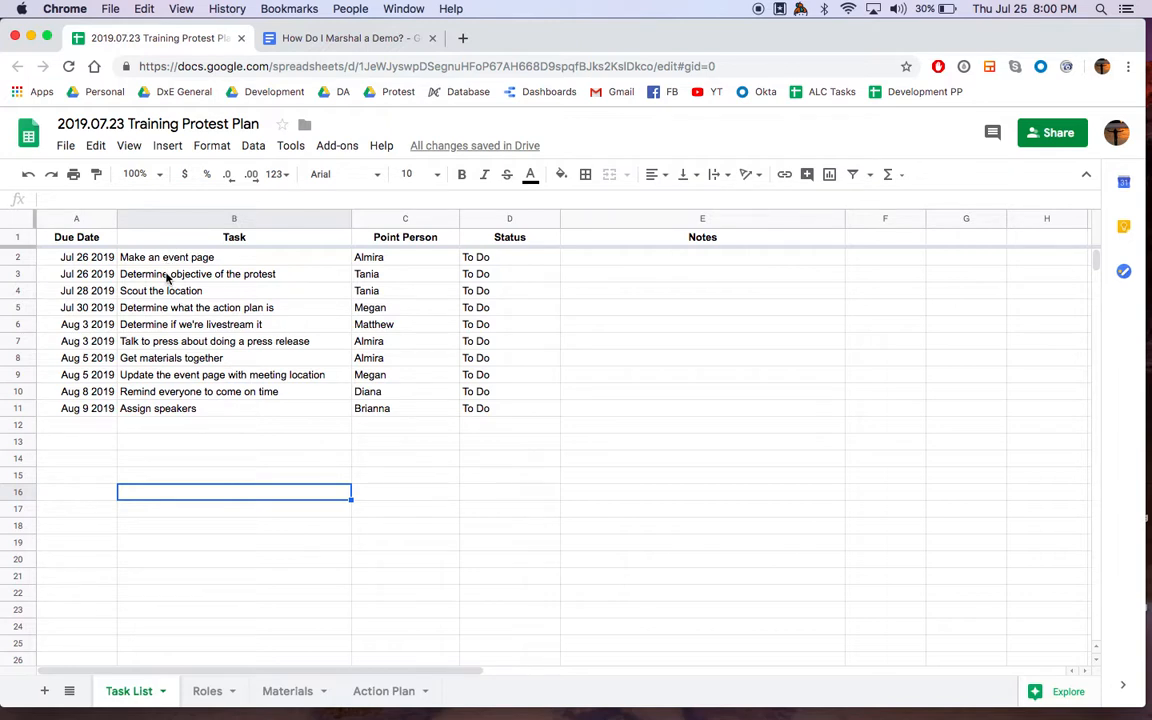
# Review the tasks in column B against their due dates, checking whether the order makes sense, especially for "Assign speakers"
pyautogui.click(173, 307)
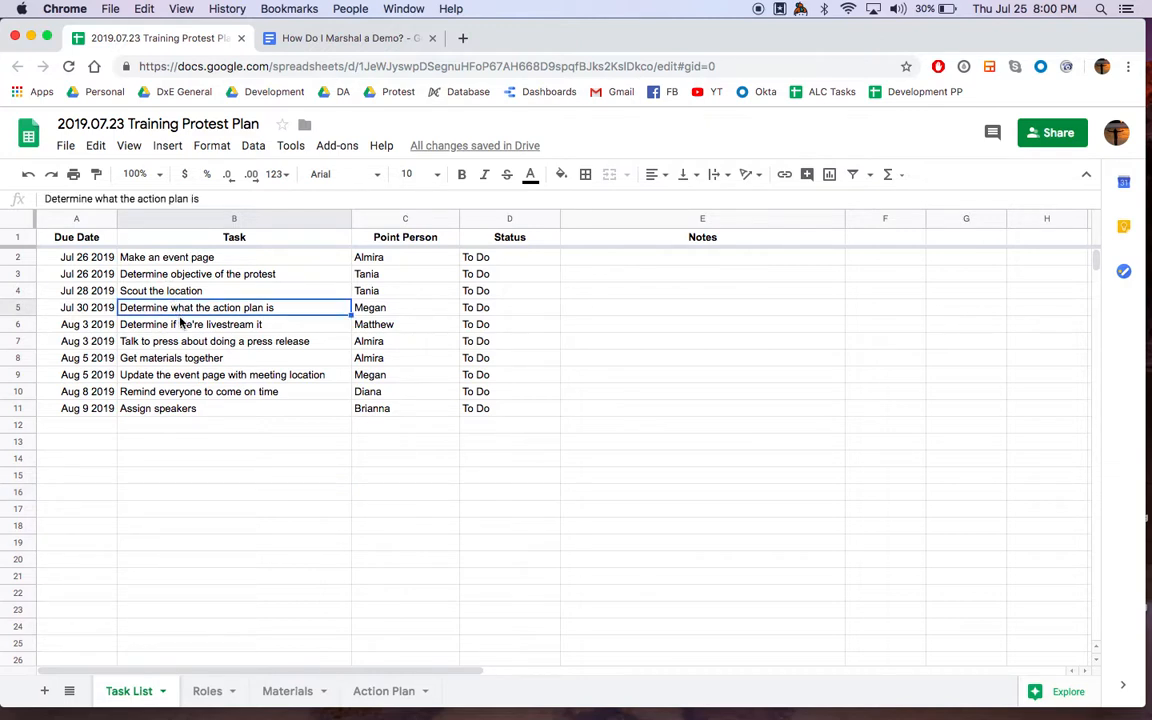
pyautogui.click(184, 348)
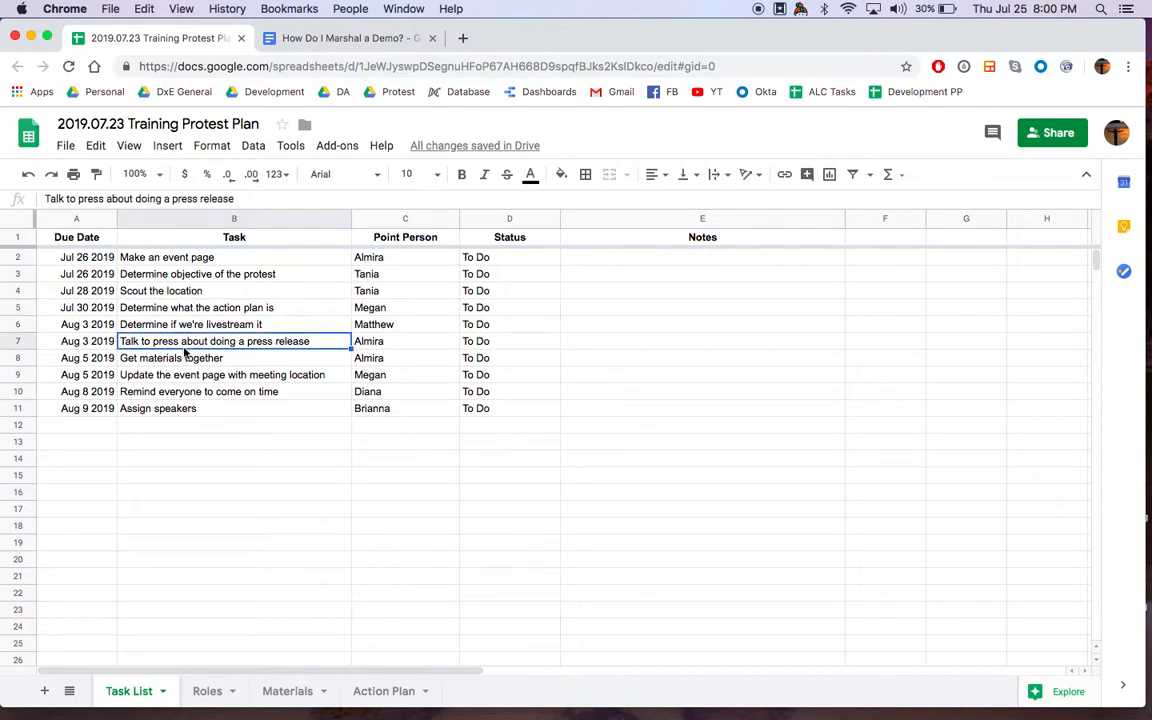
pyautogui.click(184, 308)
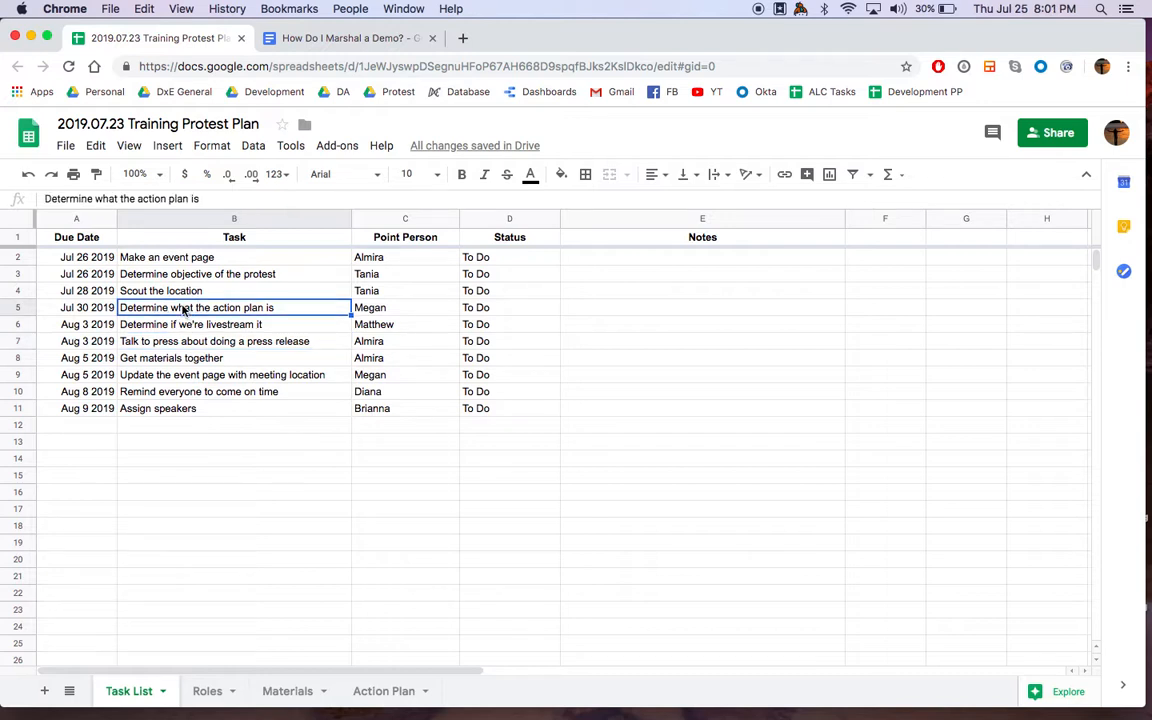
pyautogui.click(184, 341)
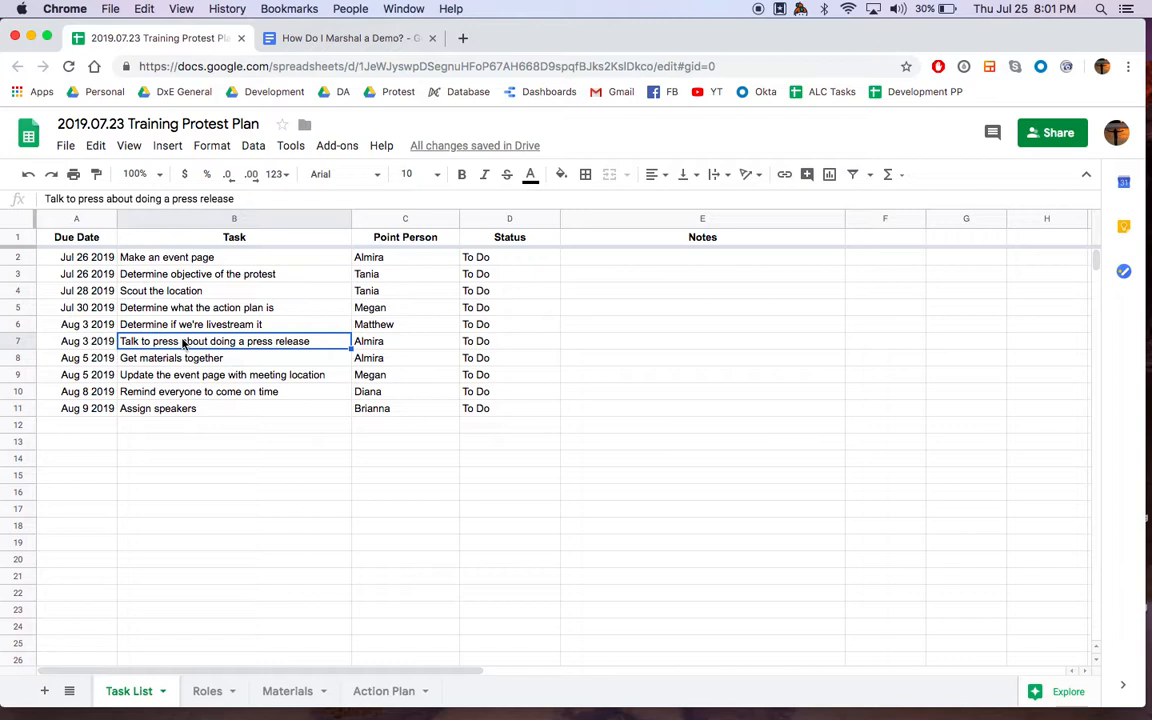
pyautogui.click(174, 326)
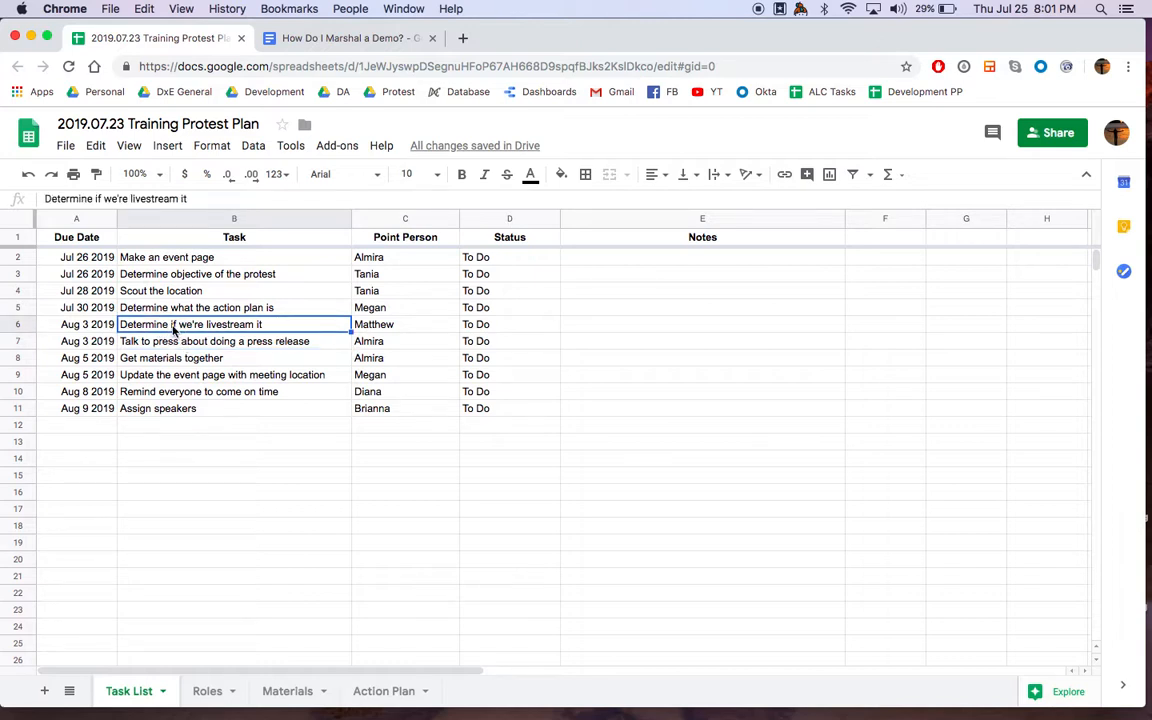
pyautogui.click(180, 475)
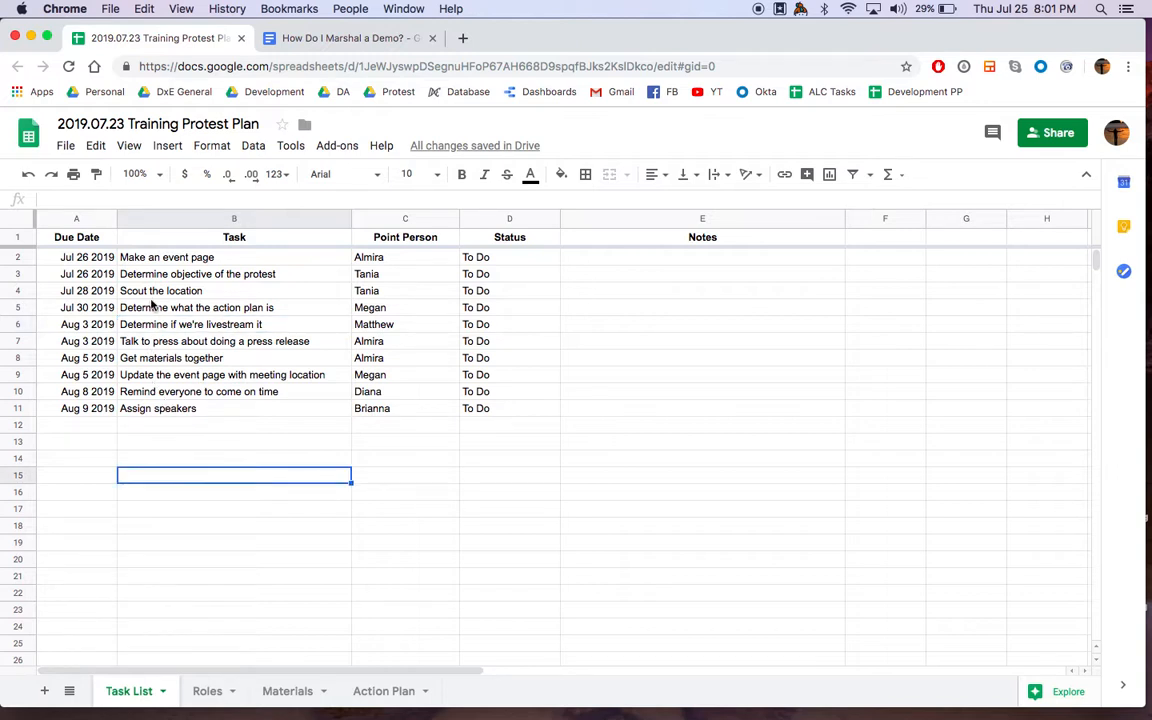
pyautogui.click(175, 410)
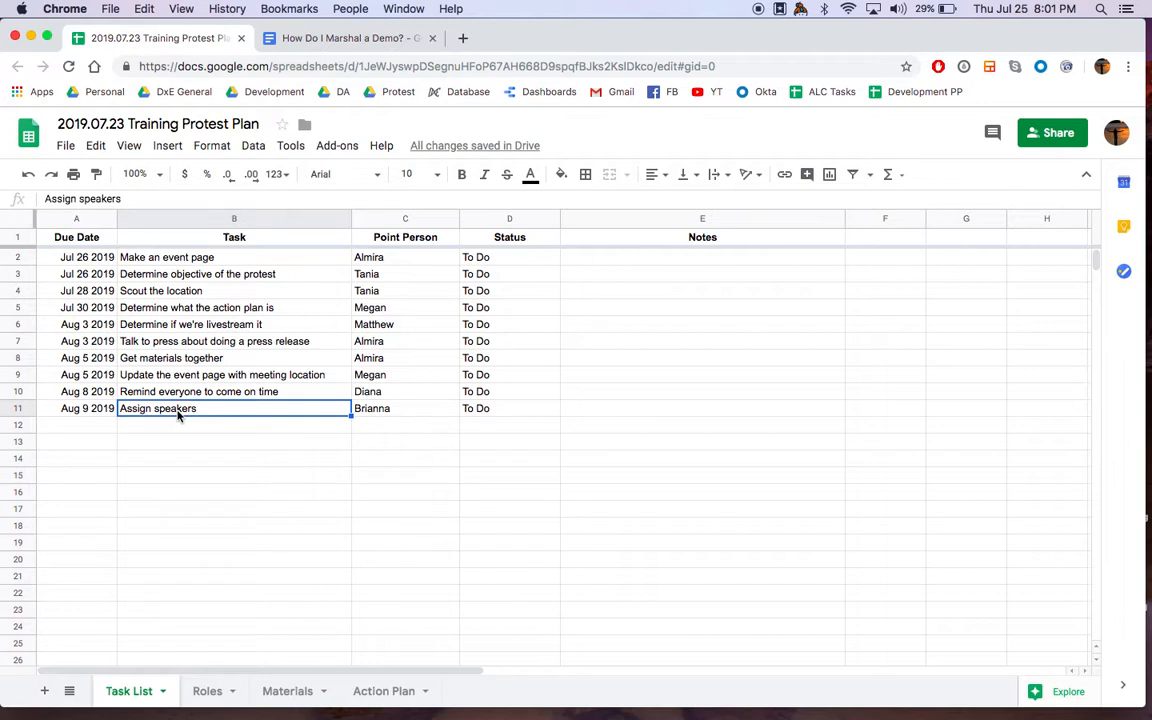
pyautogui.click(88, 410)
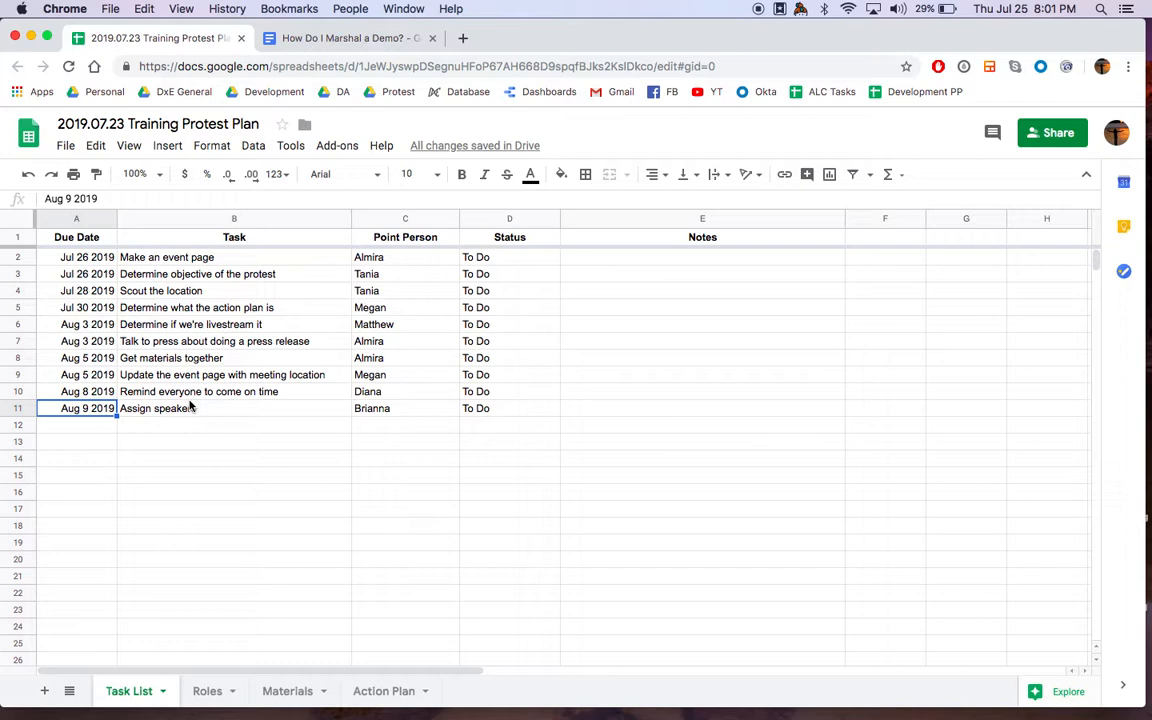
pyautogui.click(147, 394)
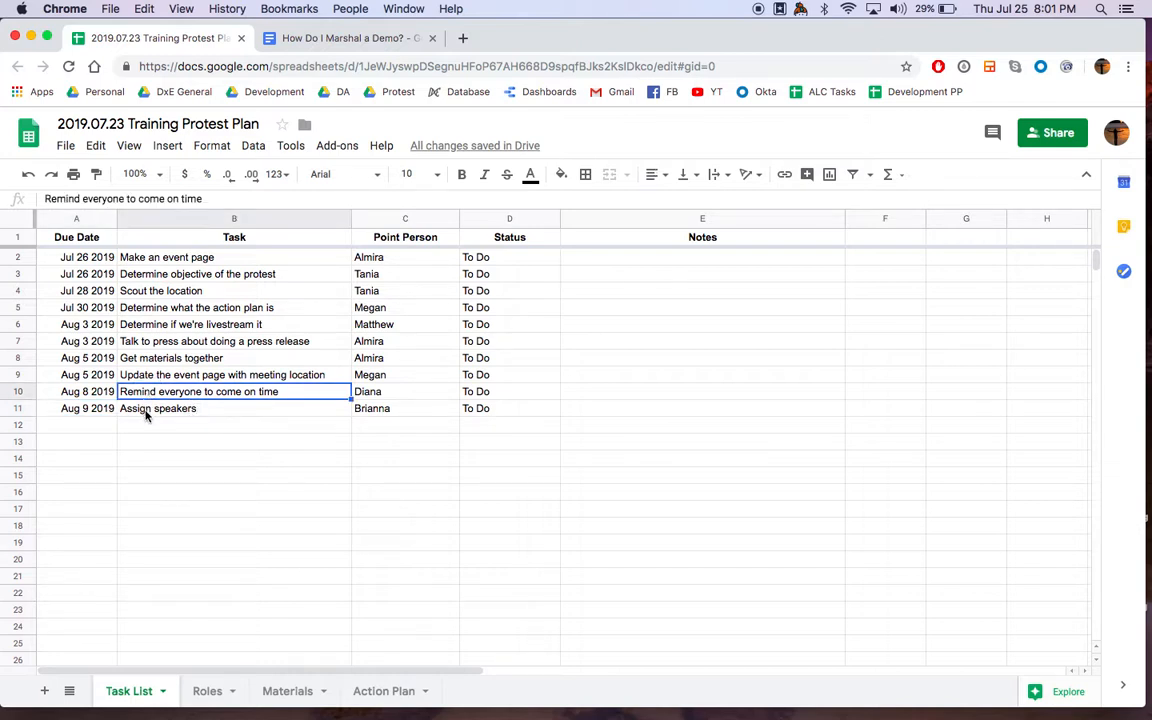
pyautogui.click(145, 414)
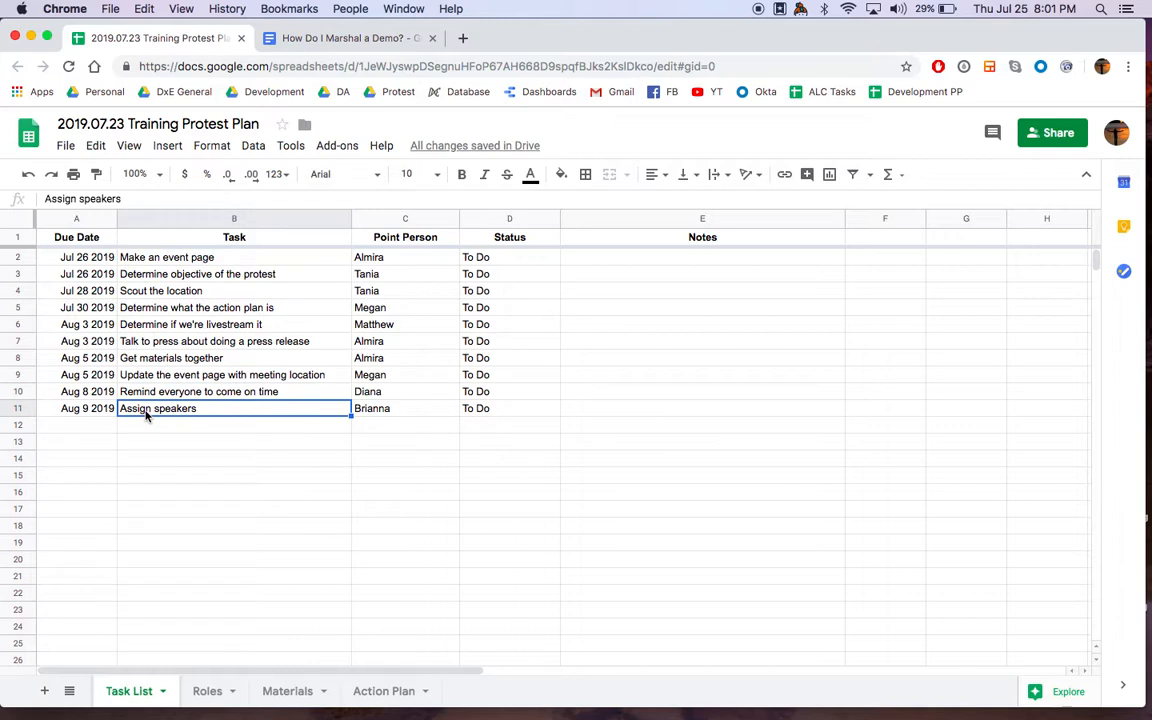
# Set the due date of "Assign speakers" to Aug 2 2019 and sort the sheet A → Z by the Due Date column
pyautogui.doubleClick(93, 414)
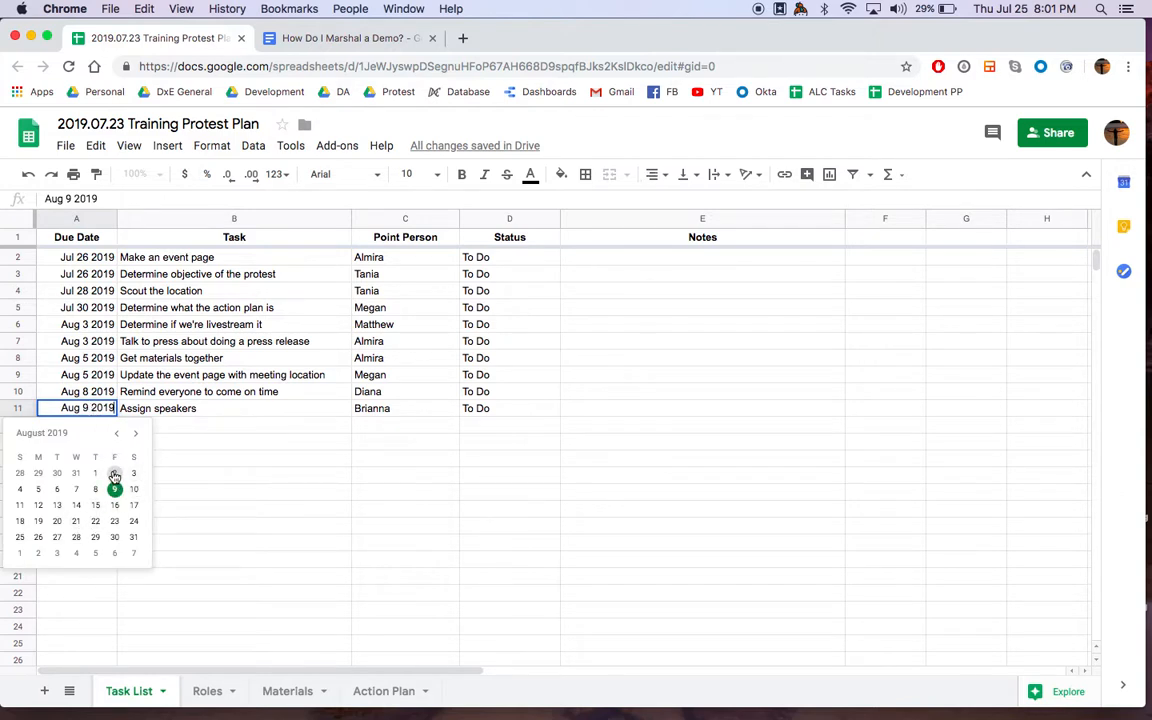
pyautogui.click(115, 474)
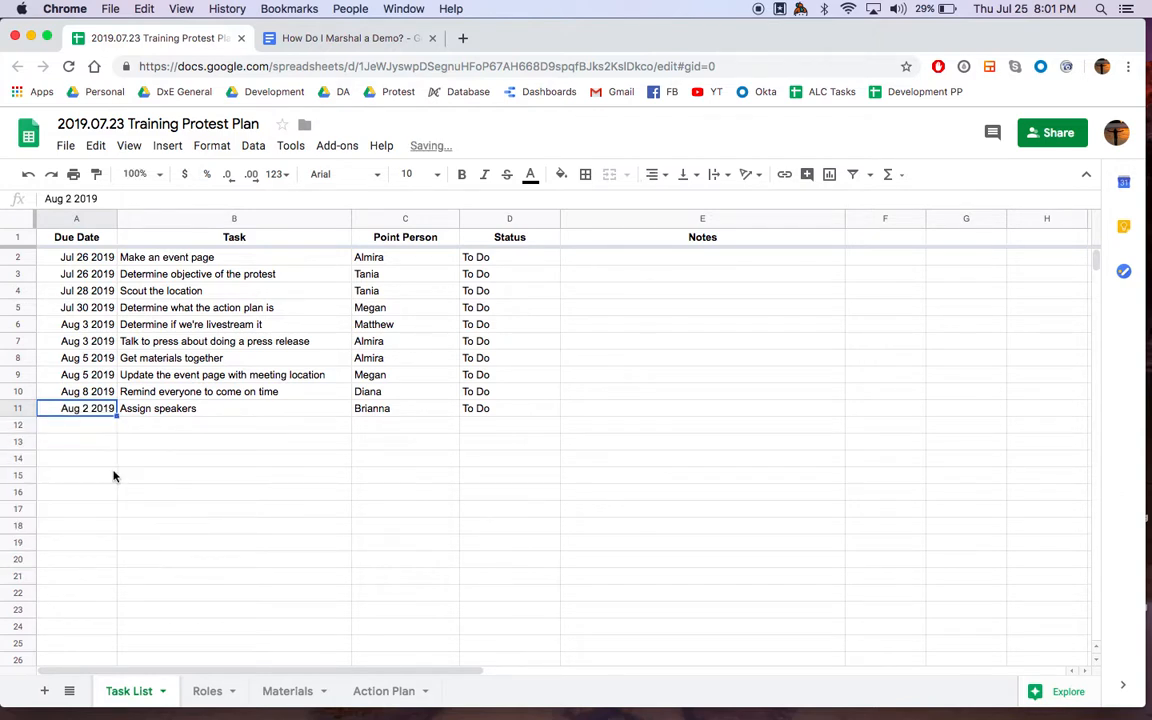
pyautogui.rightClick(103, 218)
pyautogui.click(200, 518)
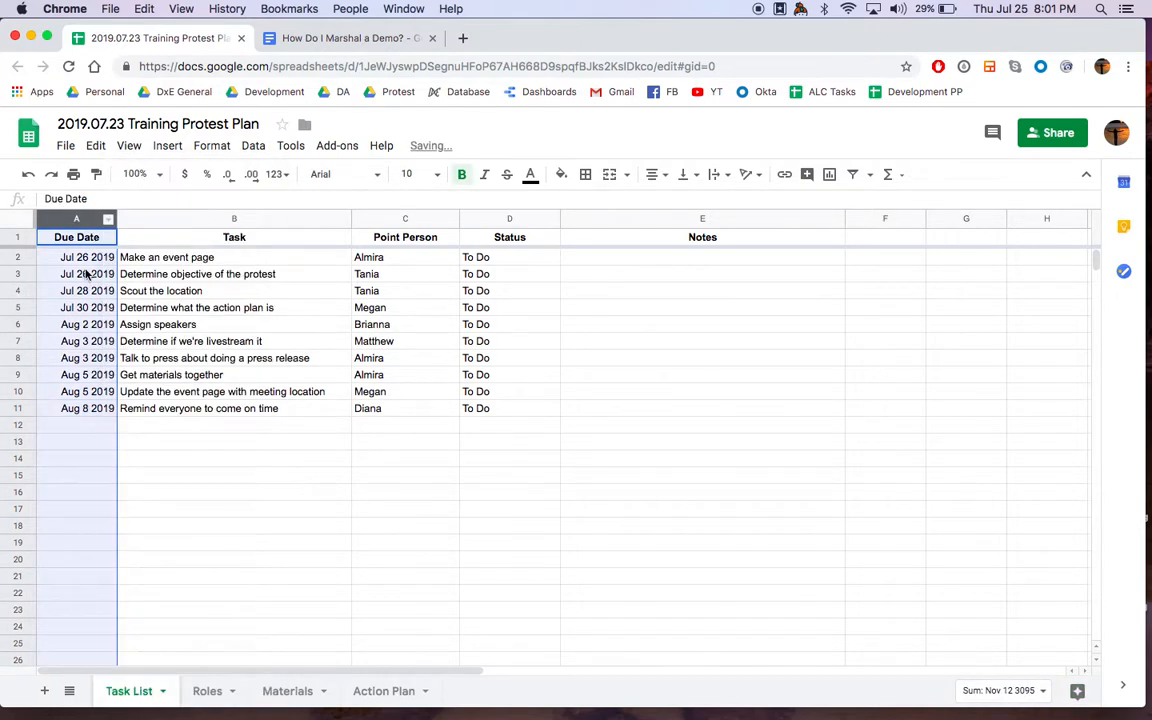
# Go through the re-sorted tasks down to "Update the event page with meeting location" to check the timing of each
pyautogui.click(80, 274)
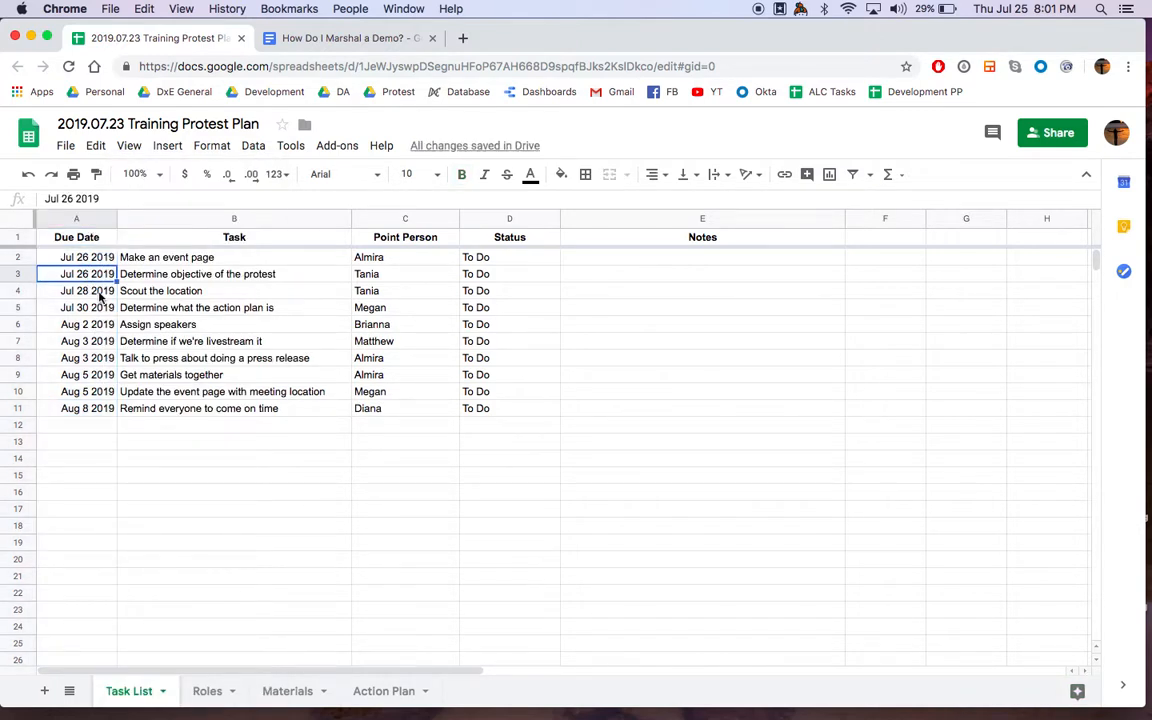
pyautogui.click(210, 311)
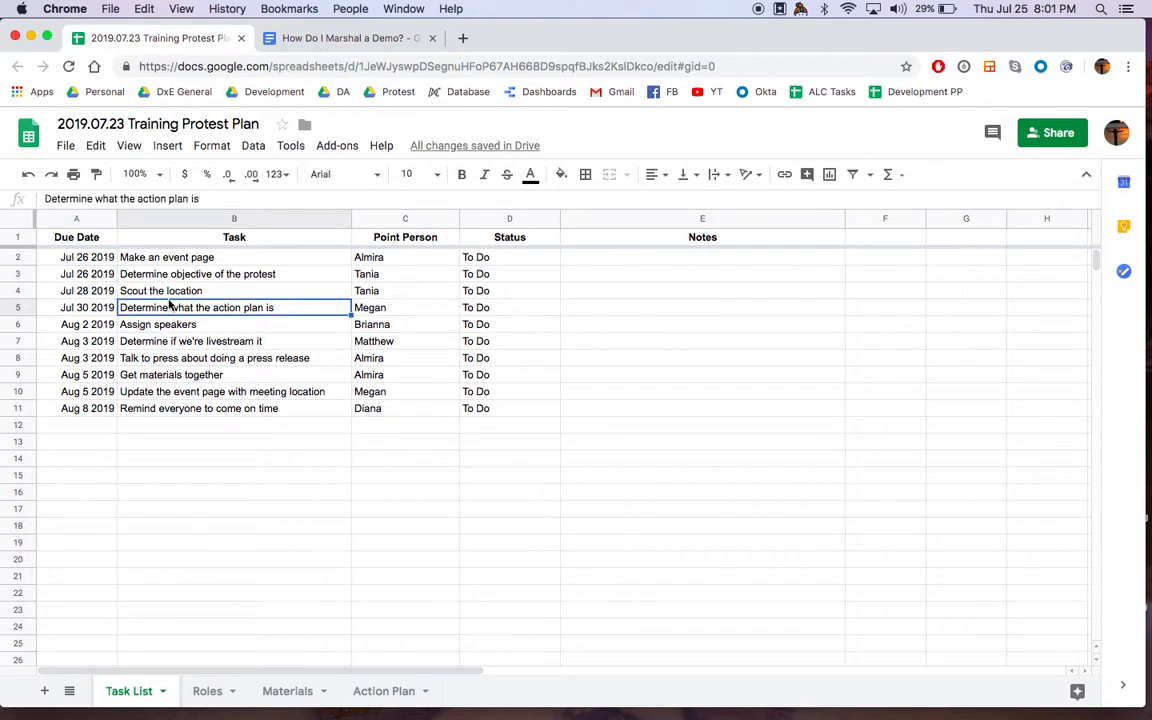
pyautogui.hotkey('shift', 'space')
pyautogui.click(210, 311)
pyautogui.click(194, 327)
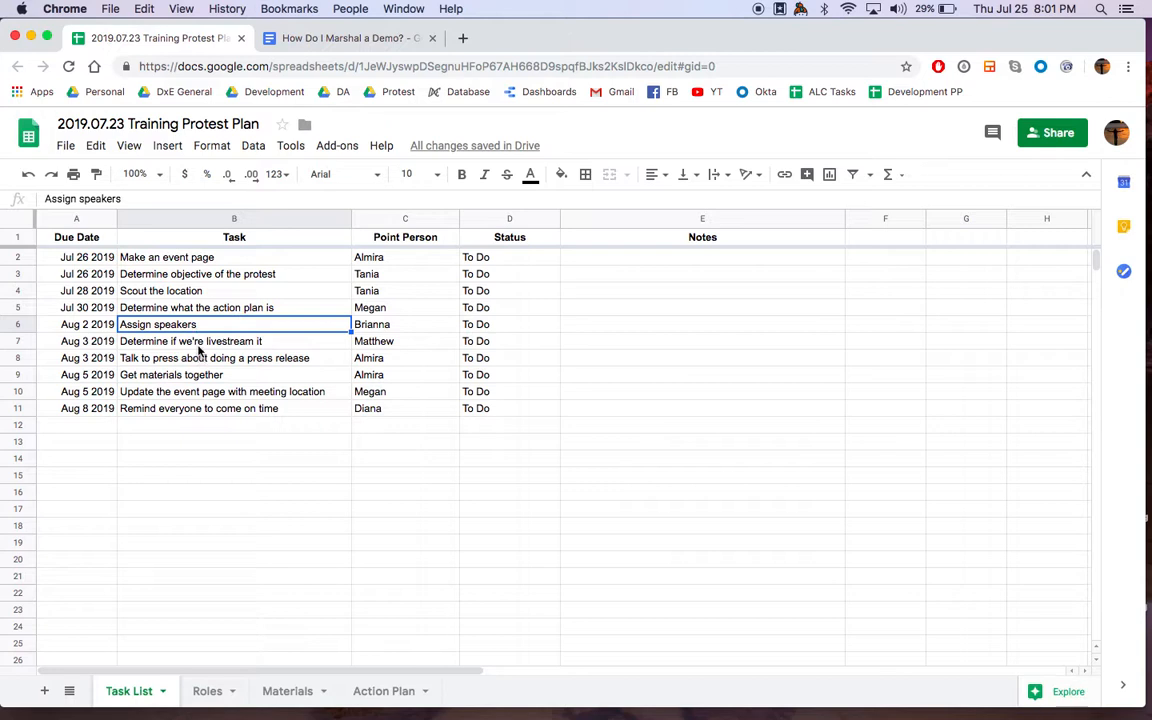
pyautogui.click(208, 364)
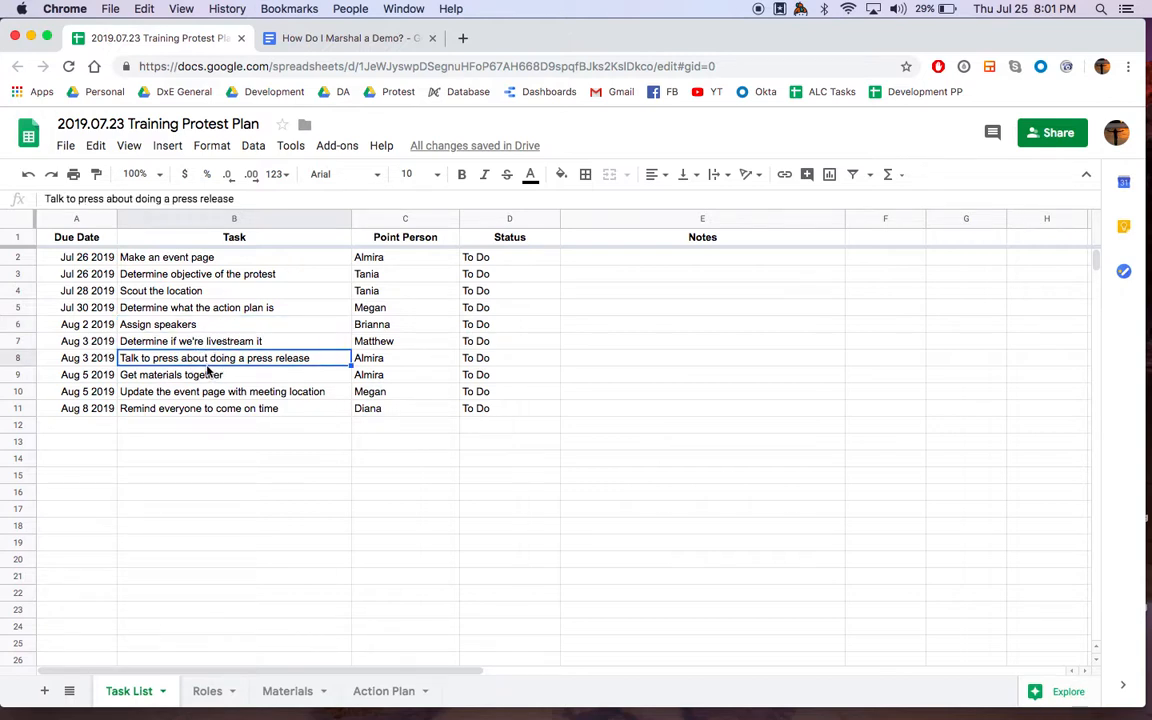
pyautogui.click(210, 376)
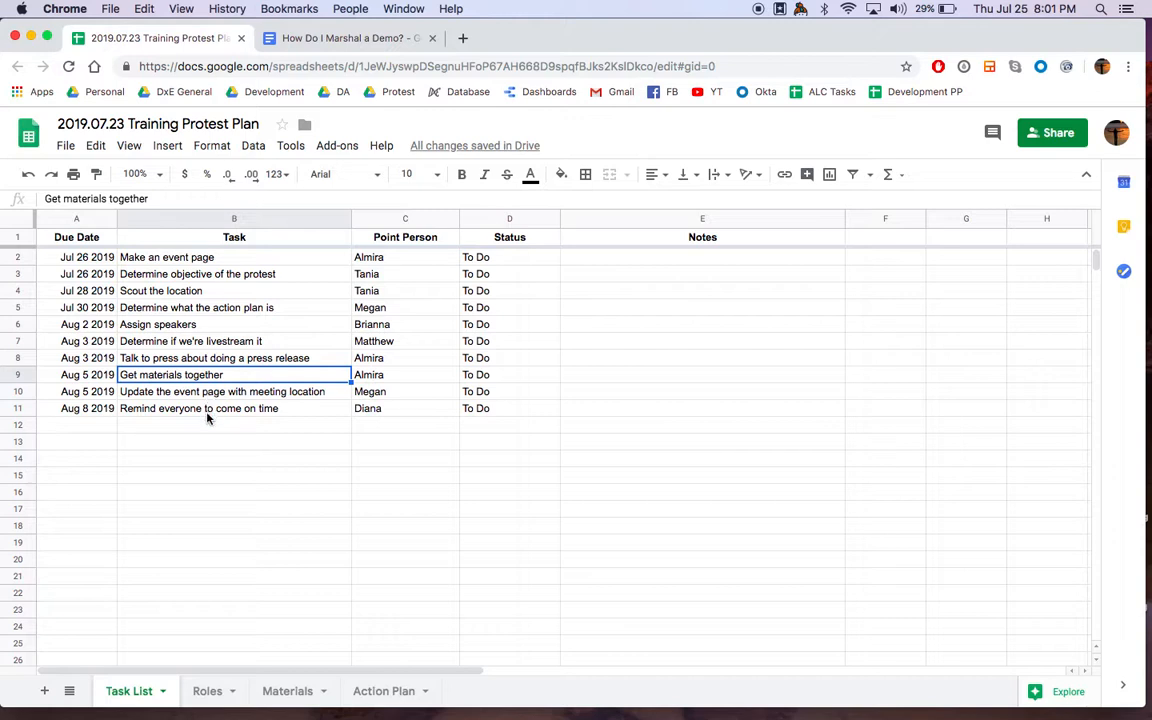
pyautogui.click(203, 399)
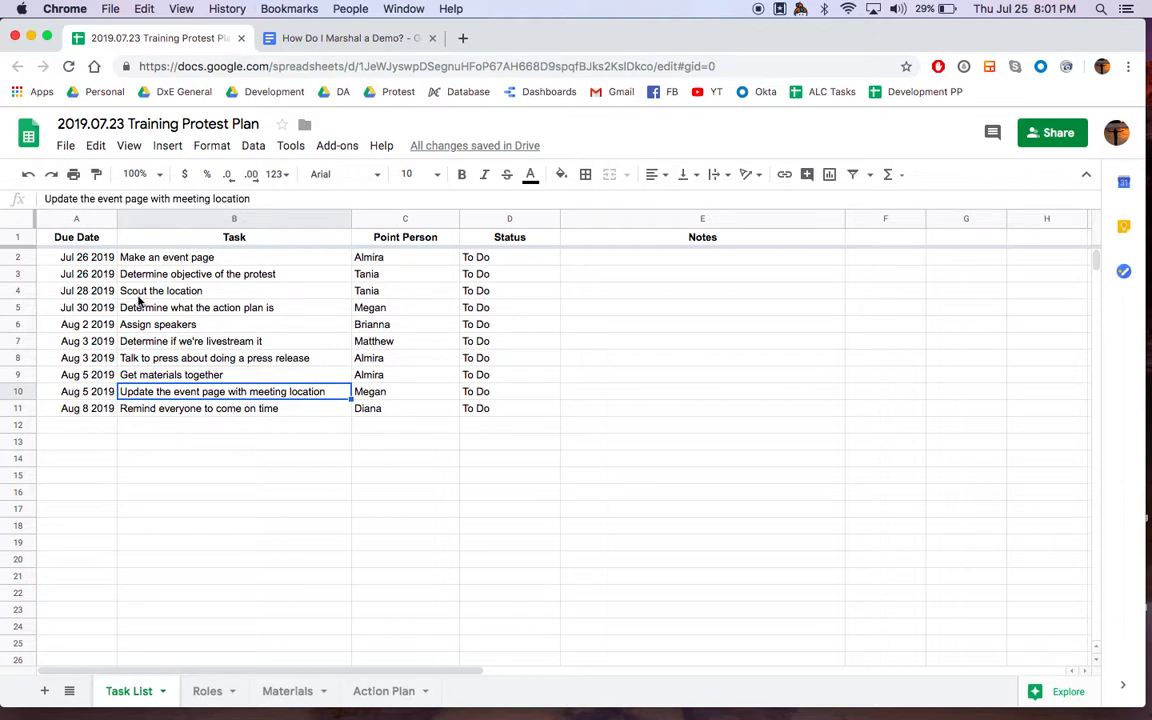
# Set the due date of "Update the event page with meeting location" to Jul 29 2019 and sort the sheet A → Z by Due Date
pyautogui.doubleClick(86, 392)
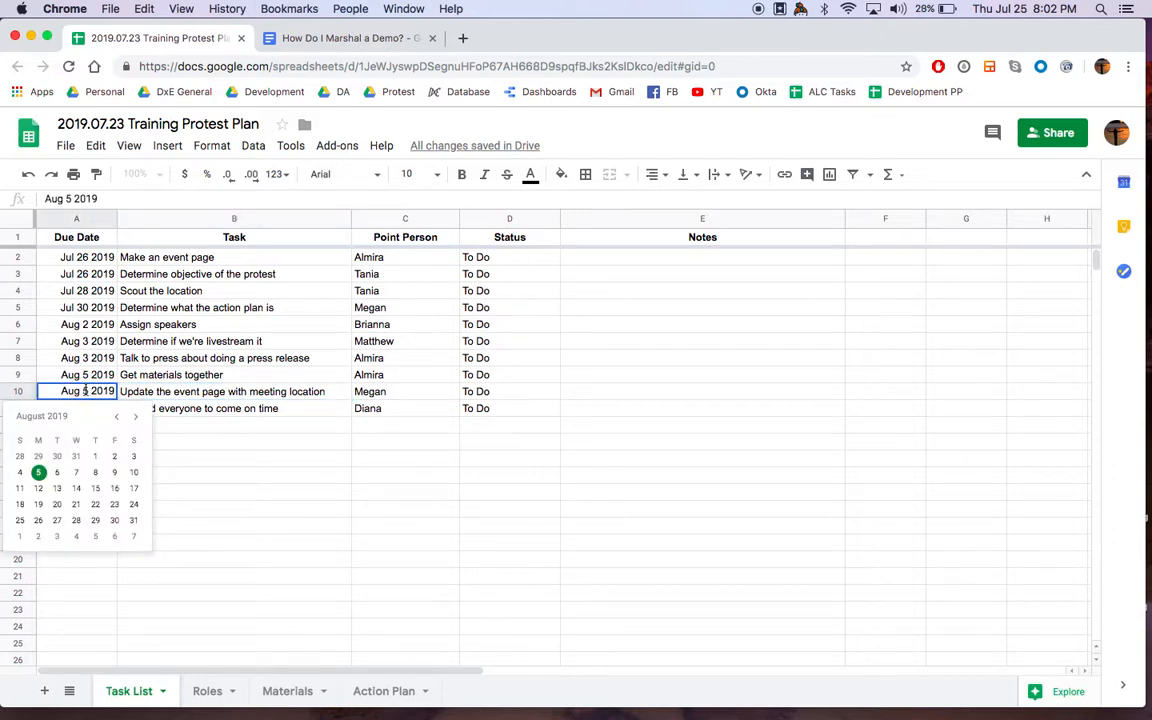
pyautogui.click(38, 456)
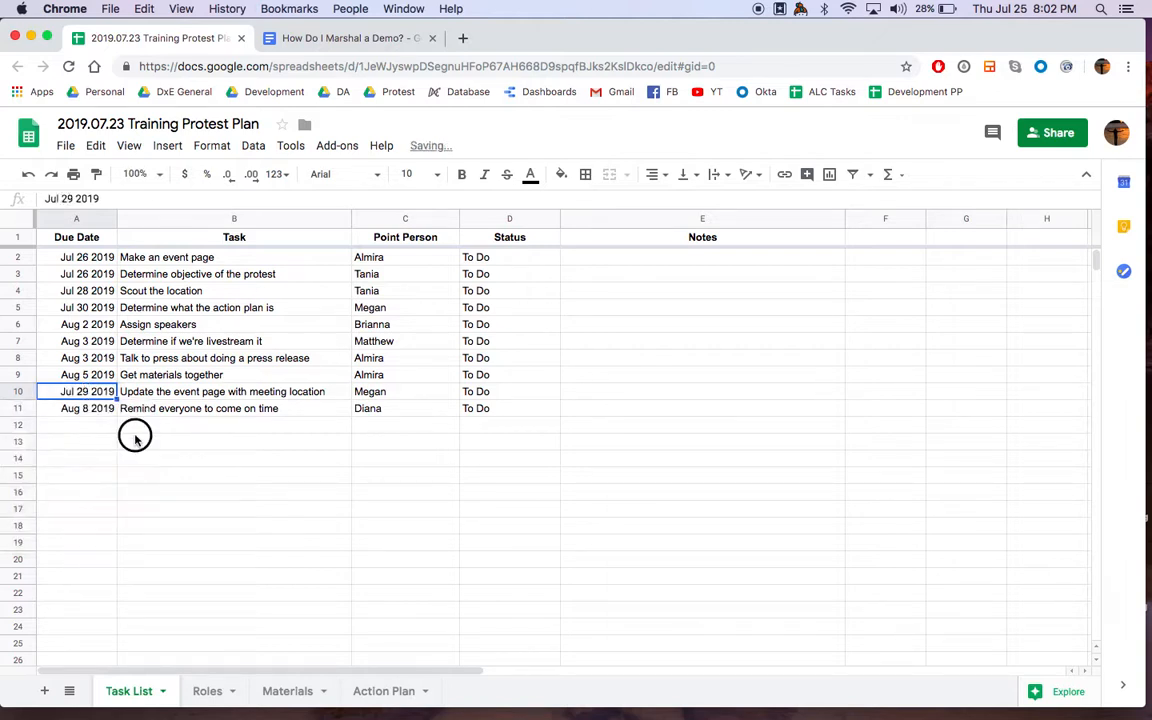
pyautogui.click(134, 428)
pyautogui.click(100, 219)
pyautogui.rightClick(102, 219)
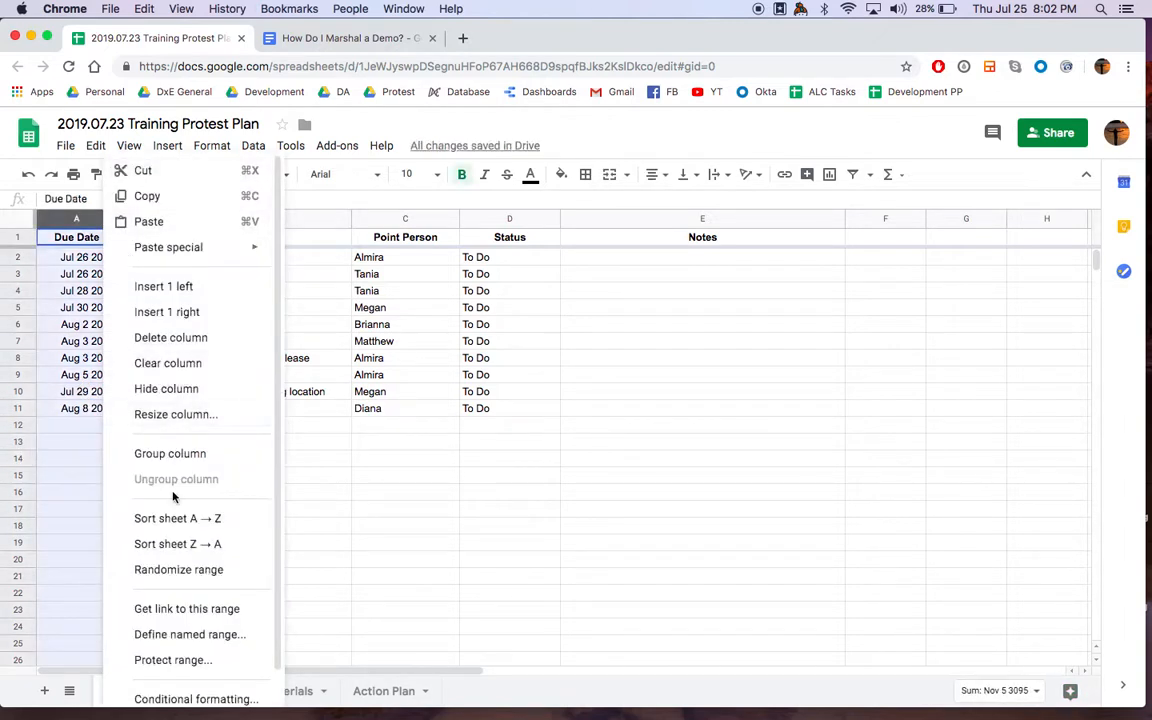
pyautogui.click(175, 518)
pyautogui.click(248, 516)
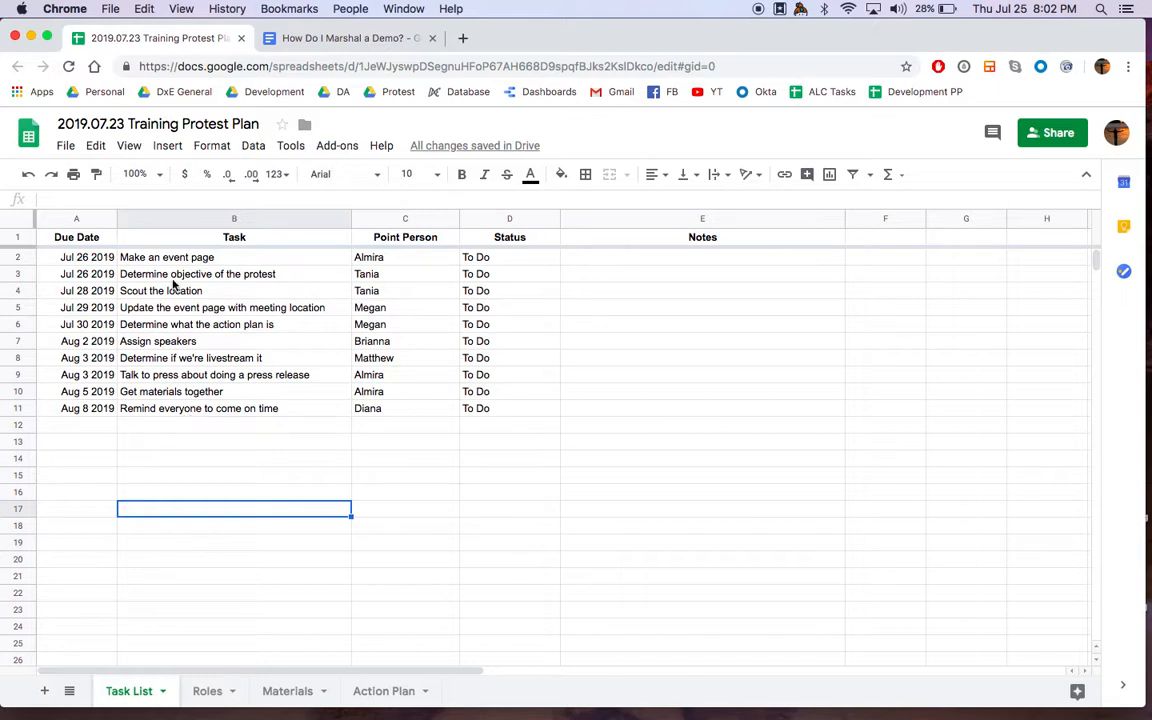
# Look through the "How Do I Marshal a Demo?" checklist document down to the "During the Demo" section and return to its beginning
pyautogui.click(345, 38)
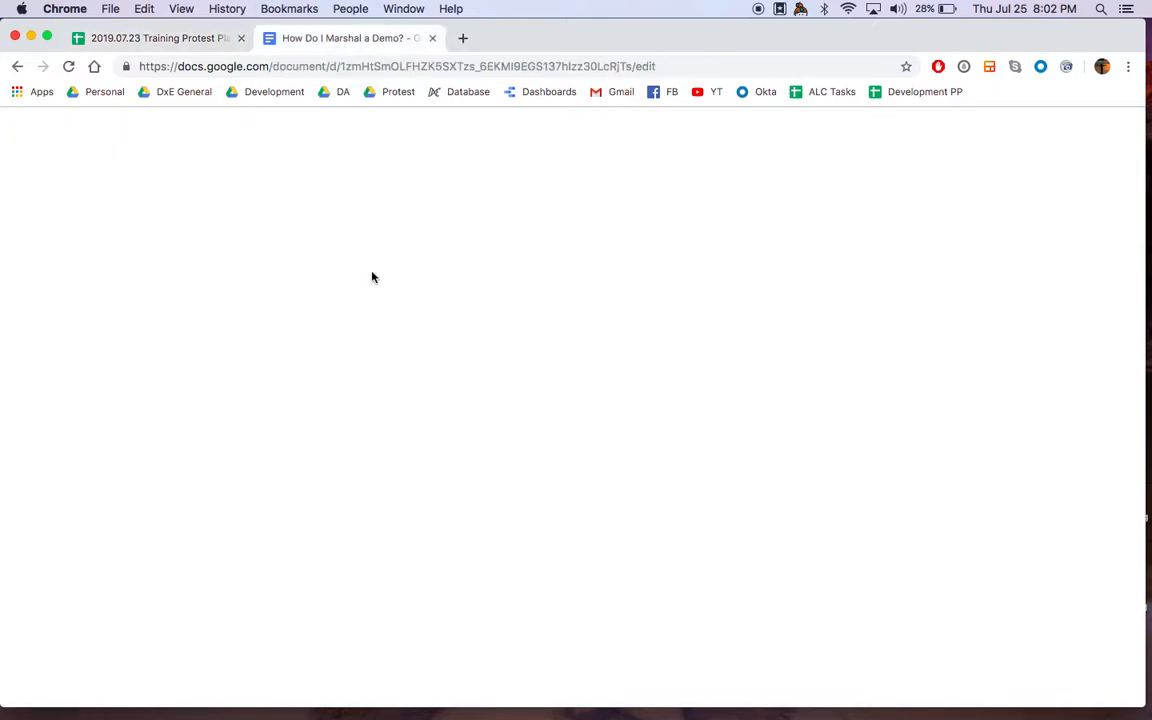
pyautogui.scroll(-10, 392, 420)
pyautogui.scroll(-15, 392, 420)
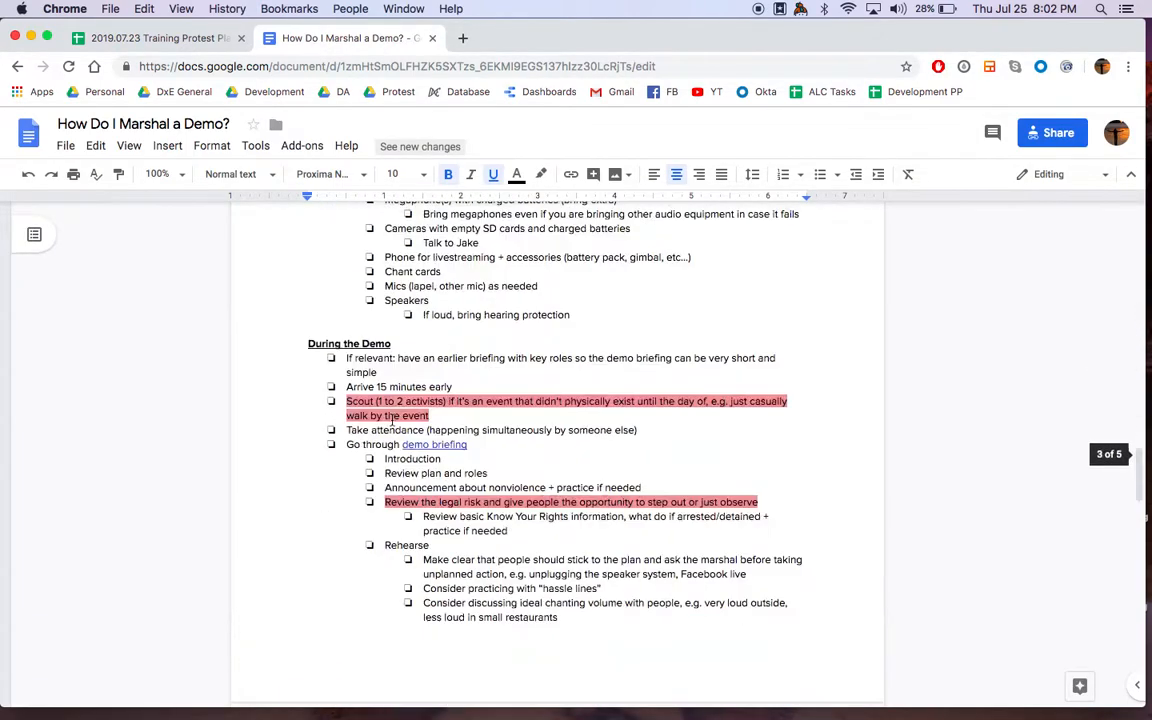
pyautogui.press('super+Up')
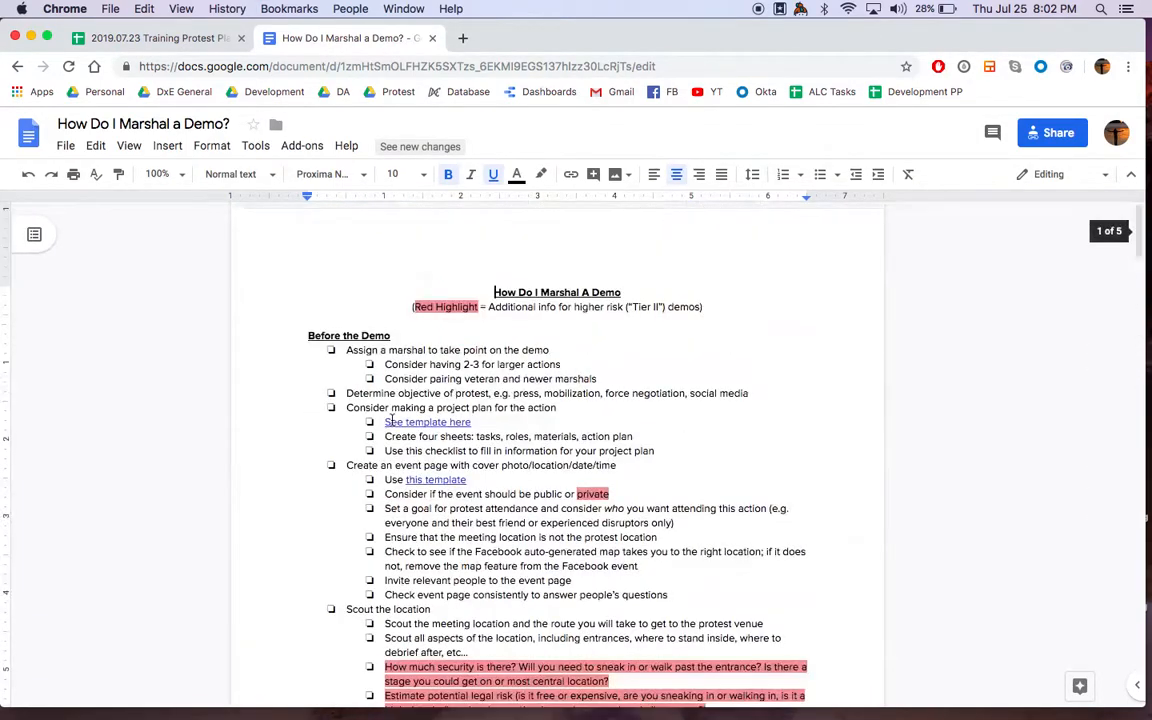
# Load the demo checklist document through its short web address dxe.io/protestchecklist
pyautogui.click(311, 67)
pyautogui.write('dxe.io/pr')
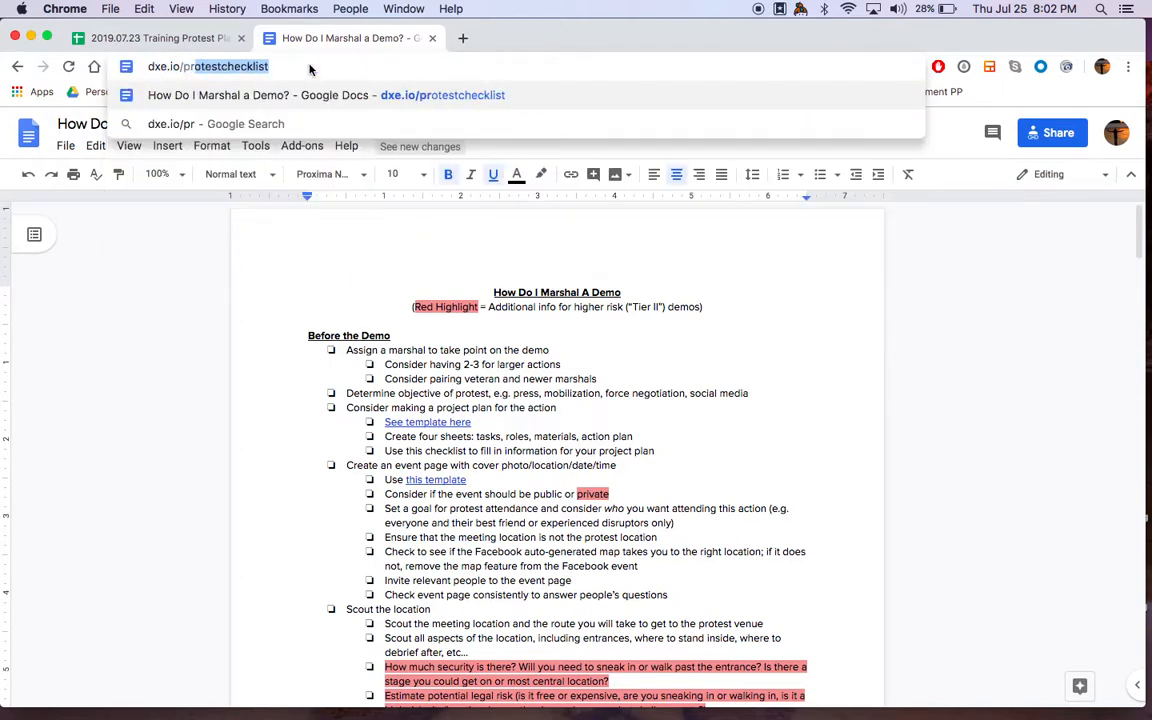
pyautogui.press('Return')
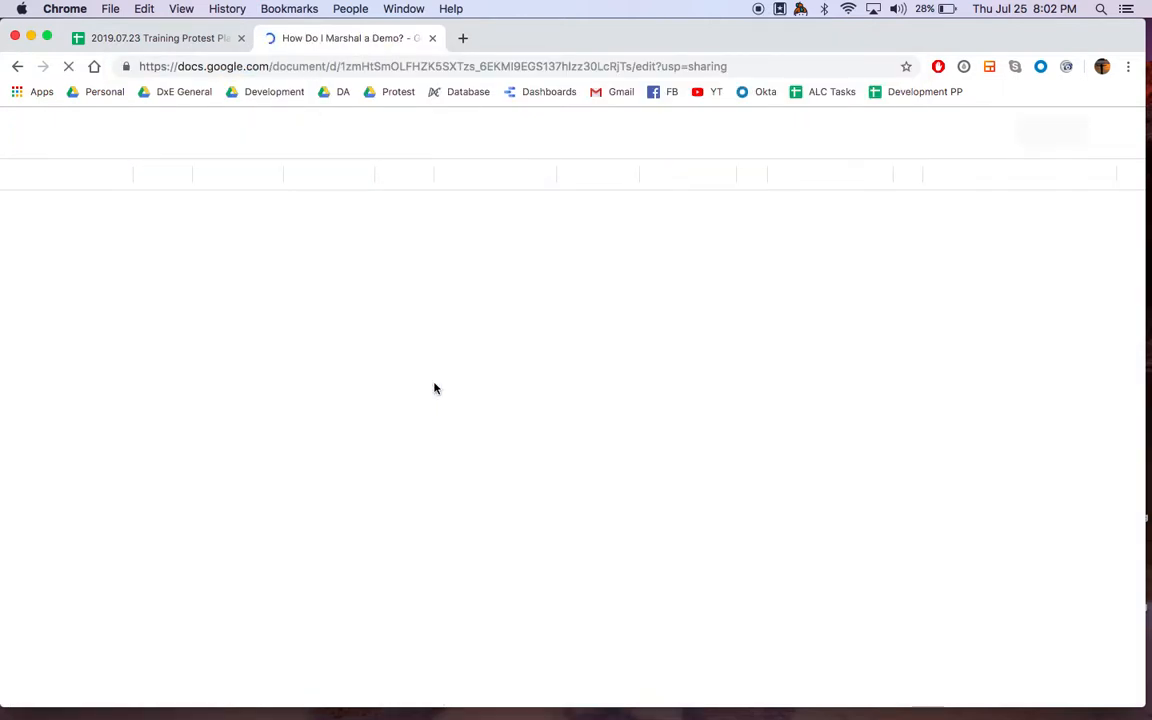
# Switch back to the 2019.07.23 Training Protest Plan spreadsheet and bring the Movie Recording window to the front
pyautogui.click(159, 37)
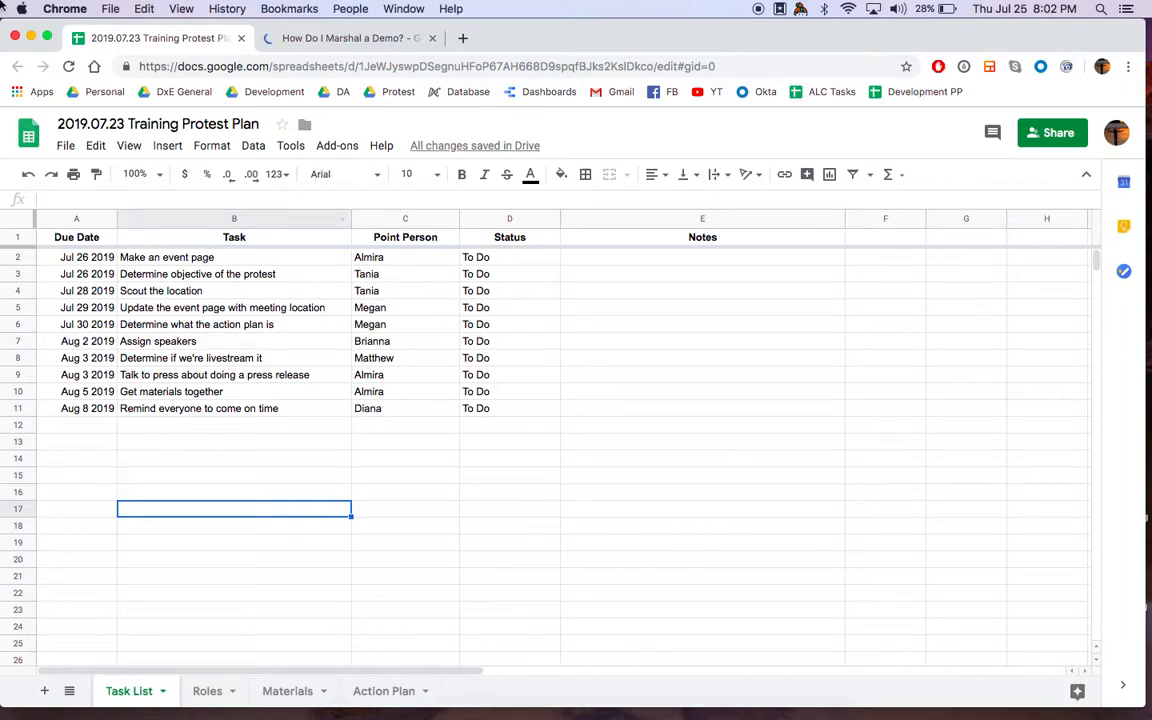
pyautogui.hotkey('ctrl', 'Up')
pyautogui.click(768, 522)
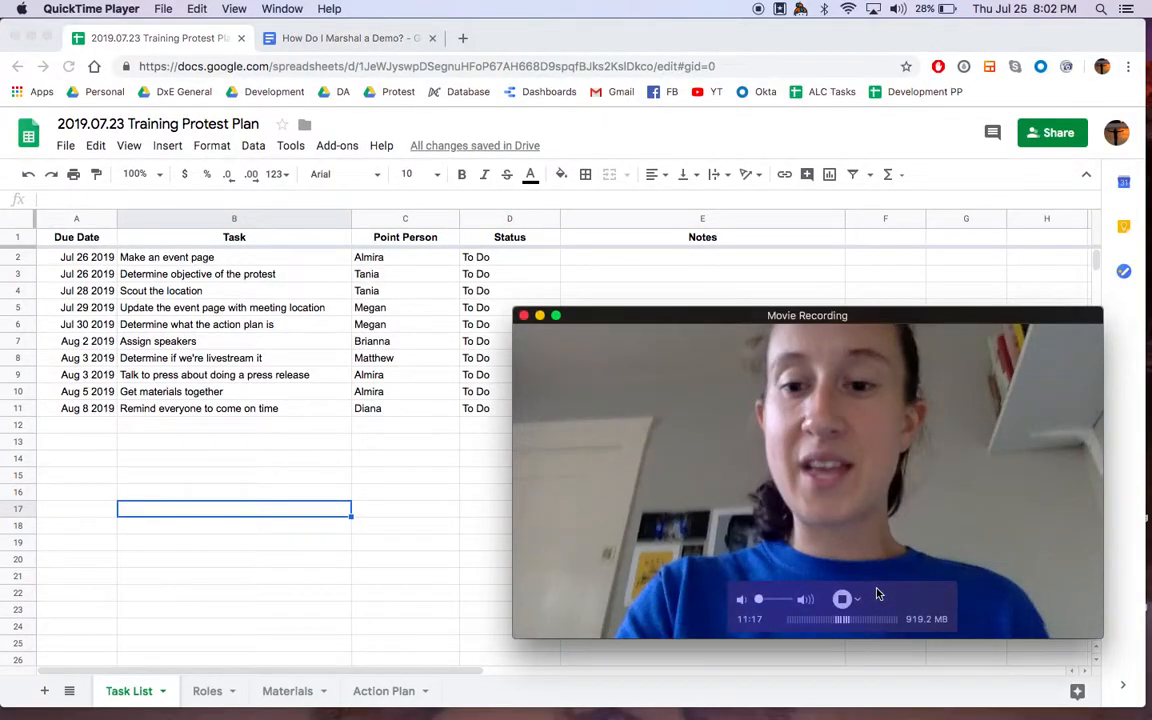